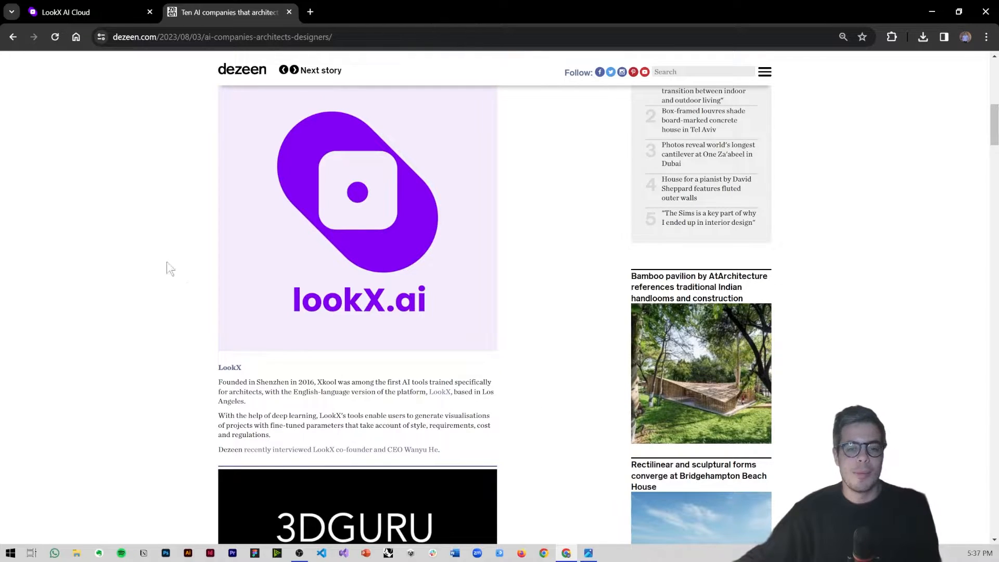
# Step: Switch to the open LookX AI page and review its introduction and the Architecture Design example for a library
pyautogui.click(68, 14)
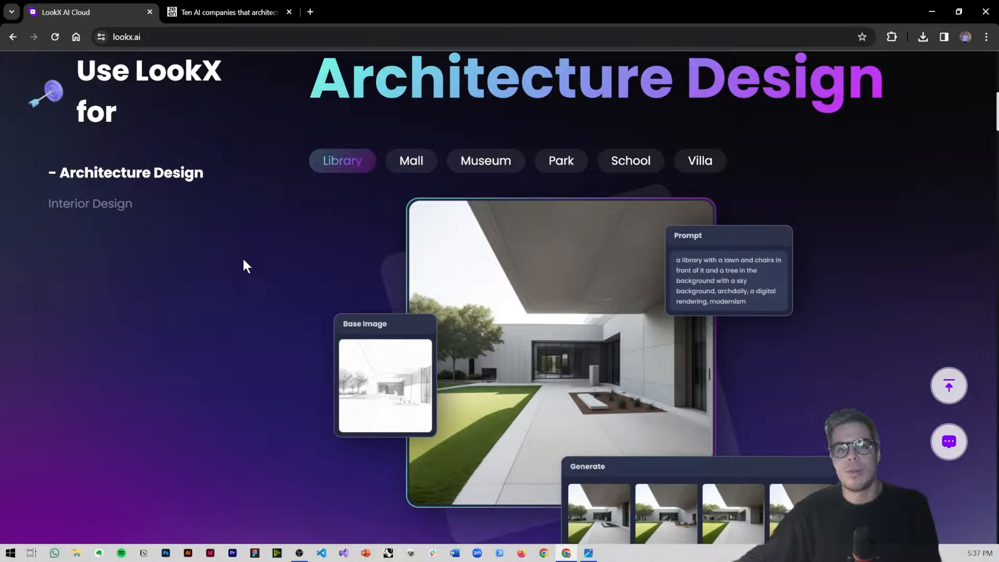
pyautogui.scroll(10, 243, 258)
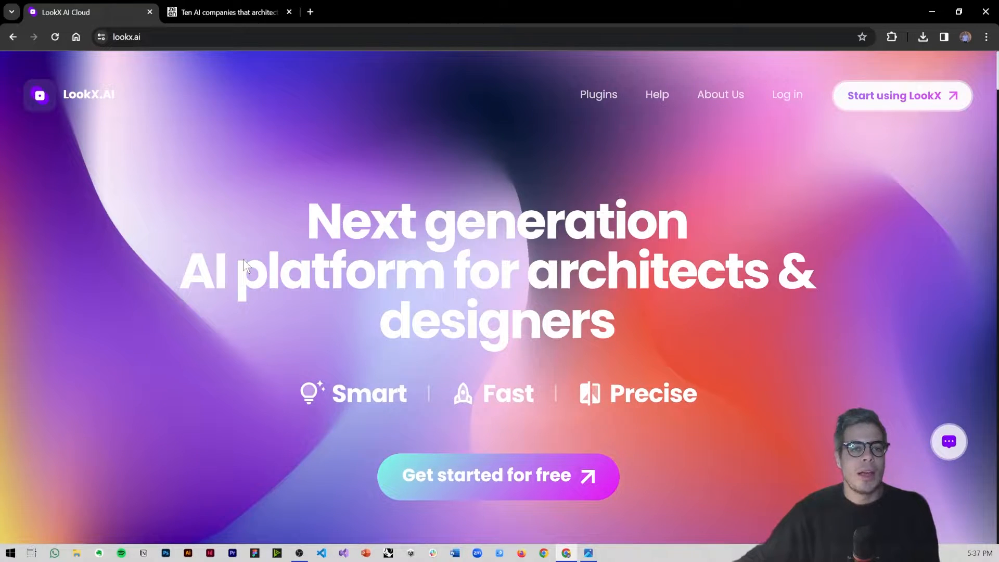
pyautogui.scroll(-7, 244, 260)
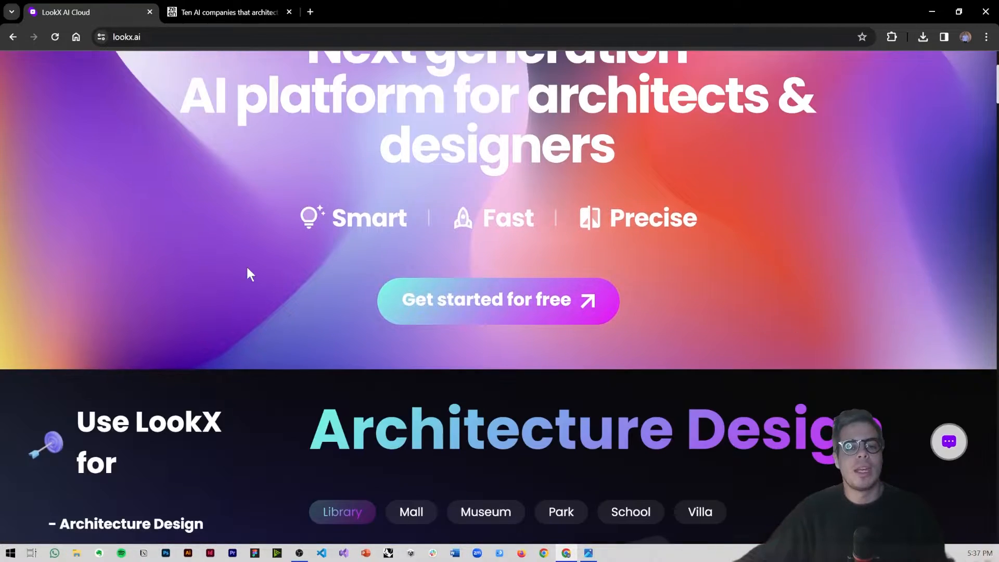
pyautogui.scroll(-2, 248, 270)
pyautogui.scroll(-1, 248, 272)
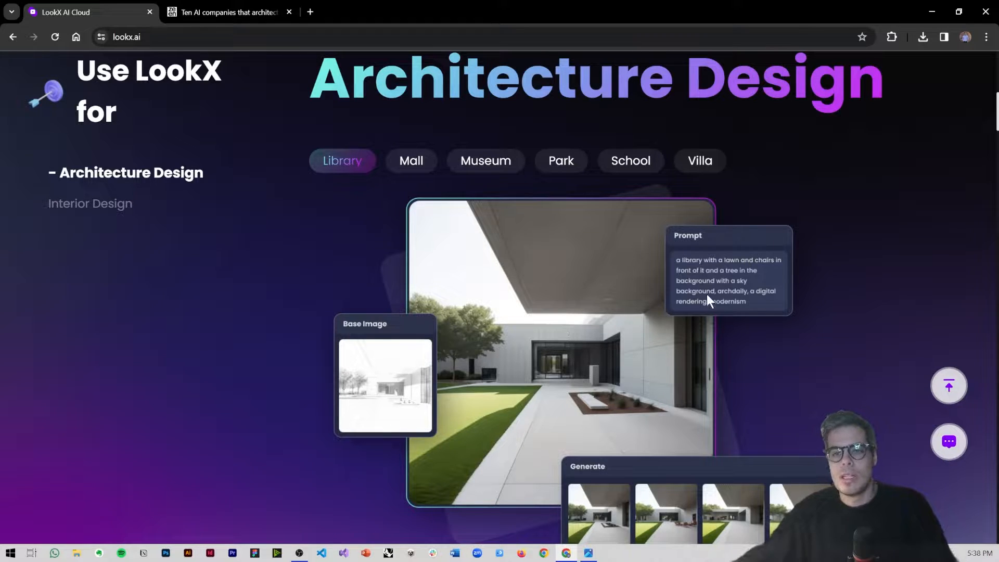
# Step: Examine the Train Custom Models section among LookX's AI tools, including its demonstration video
pyautogui.scroll(-10, 735, 282)
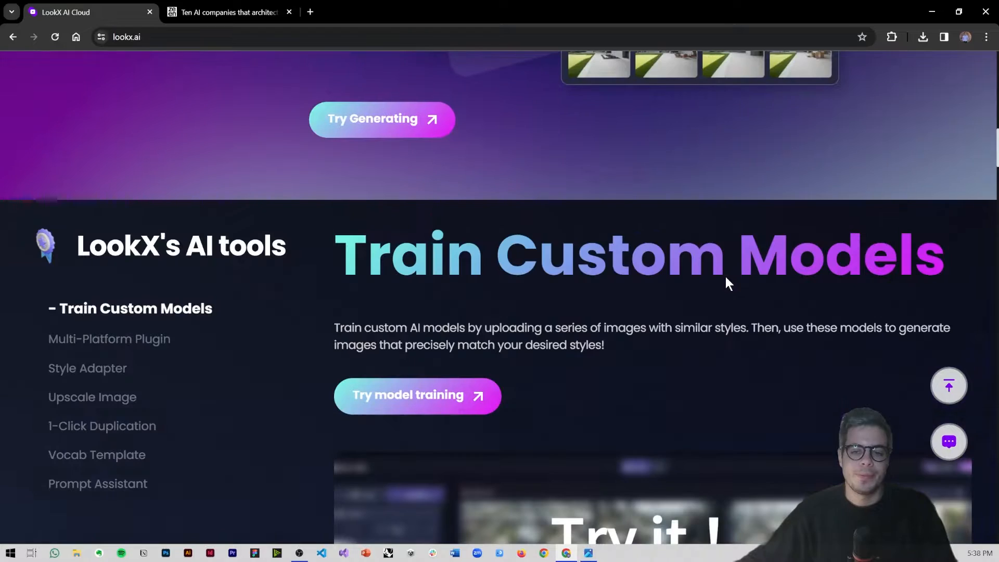
pyautogui.scroll(-1, 725, 276)
pyautogui.scroll(-1, 723, 270)
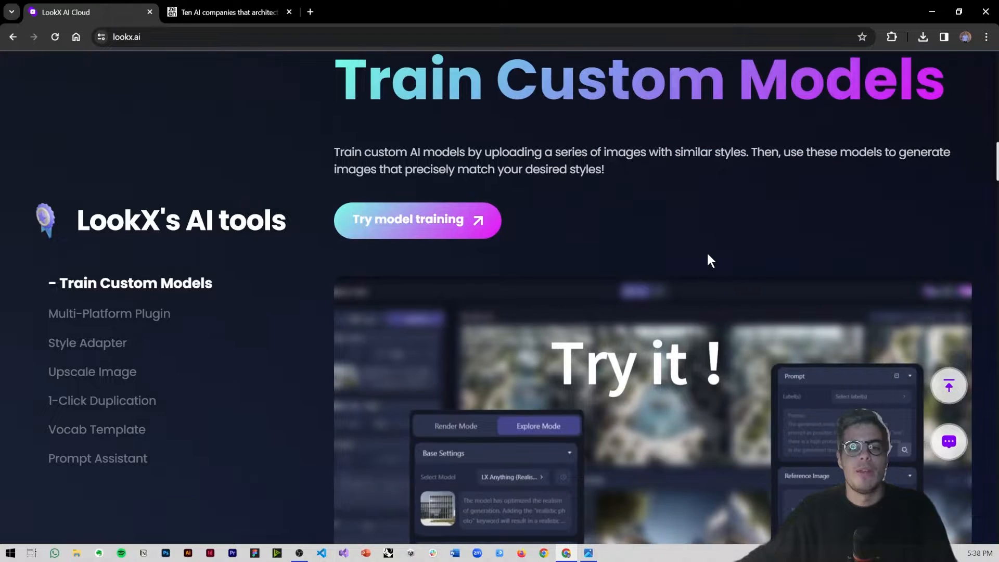
pyautogui.scroll(-1, 697, 248)
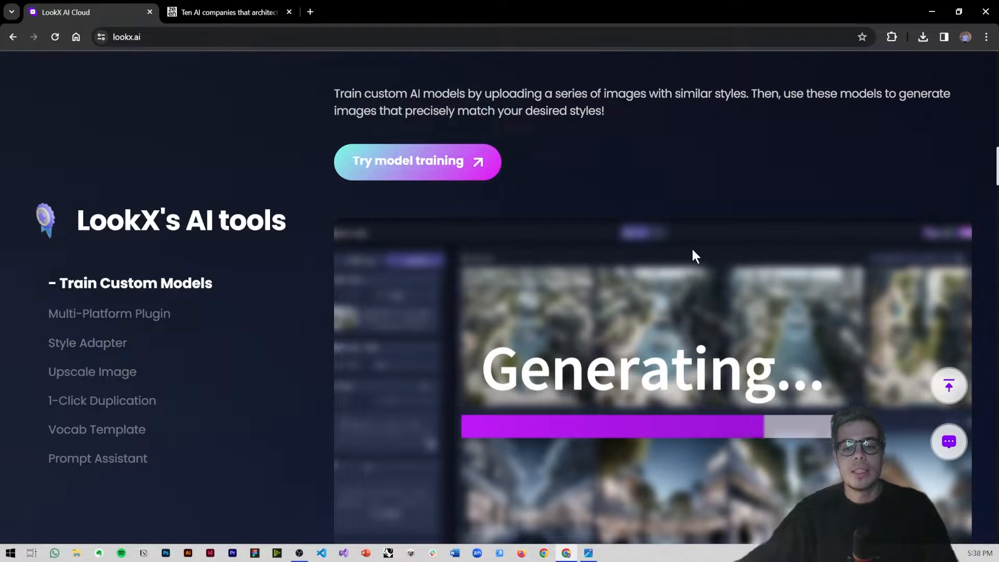
pyautogui.scroll(-1, 691, 249)
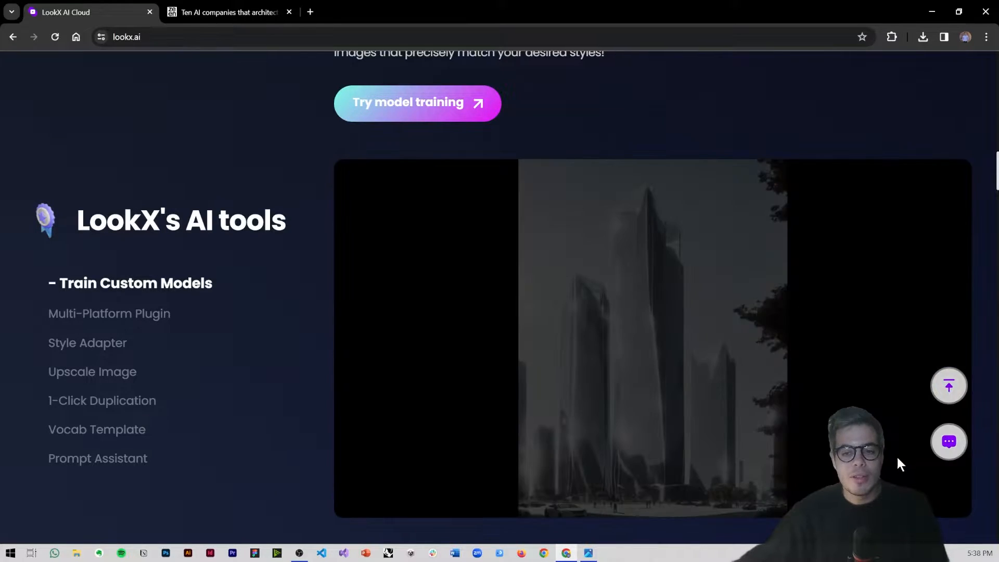
# Step: Review the Multi-Platform Plugin section for SketchUp and Rhino and the Style Adapter section with its demo
pyautogui.scroll(-5, 981, 499)
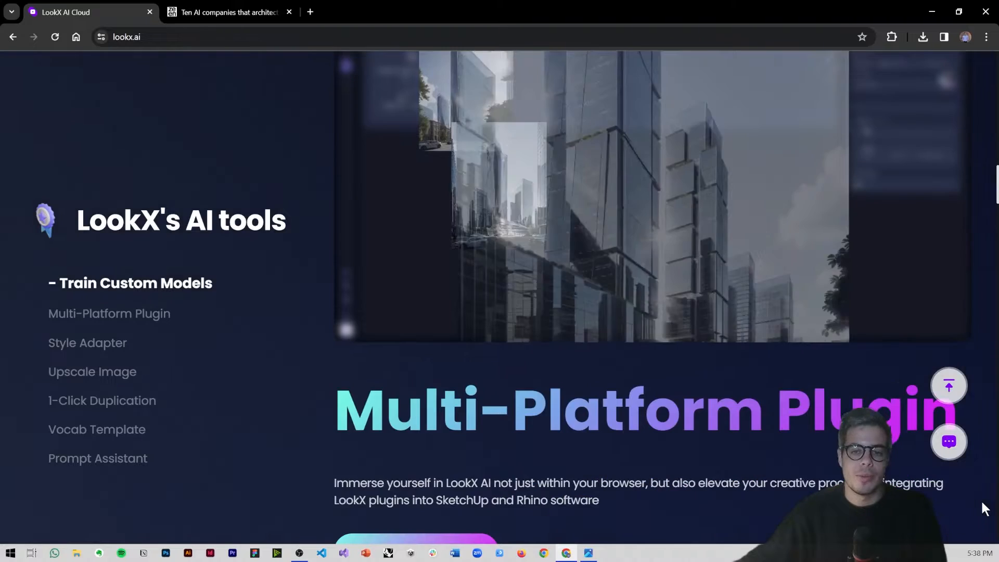
pyautogui.scroll(-7, 981, 499)
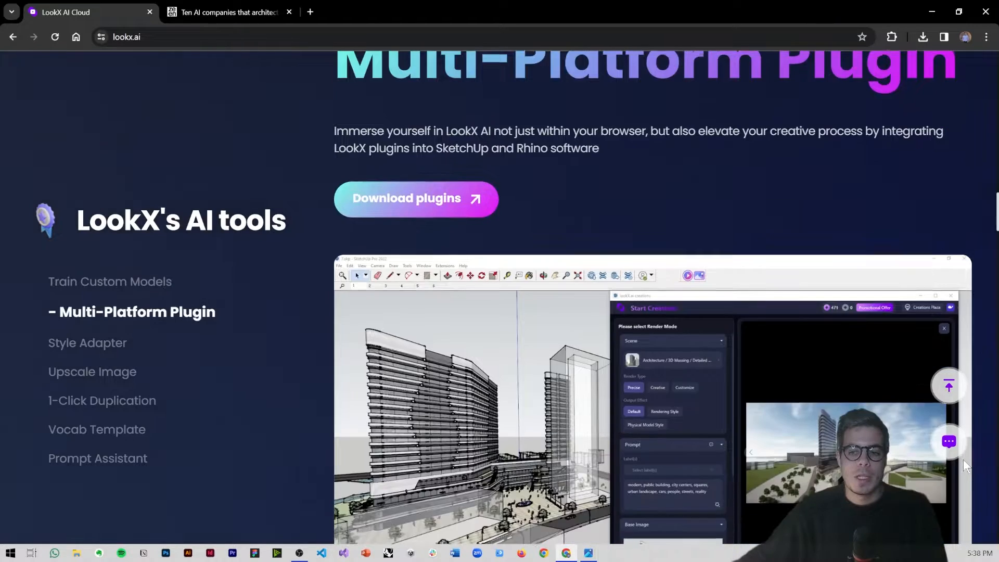
pyautogui.moveTo(963, 464)
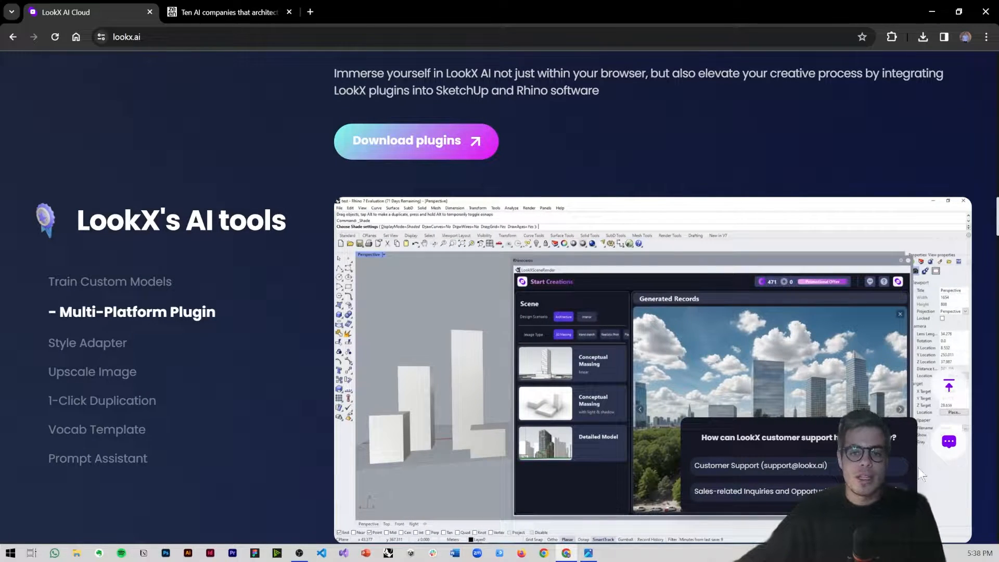
pyautogui.scroll(-2, 935, 479)
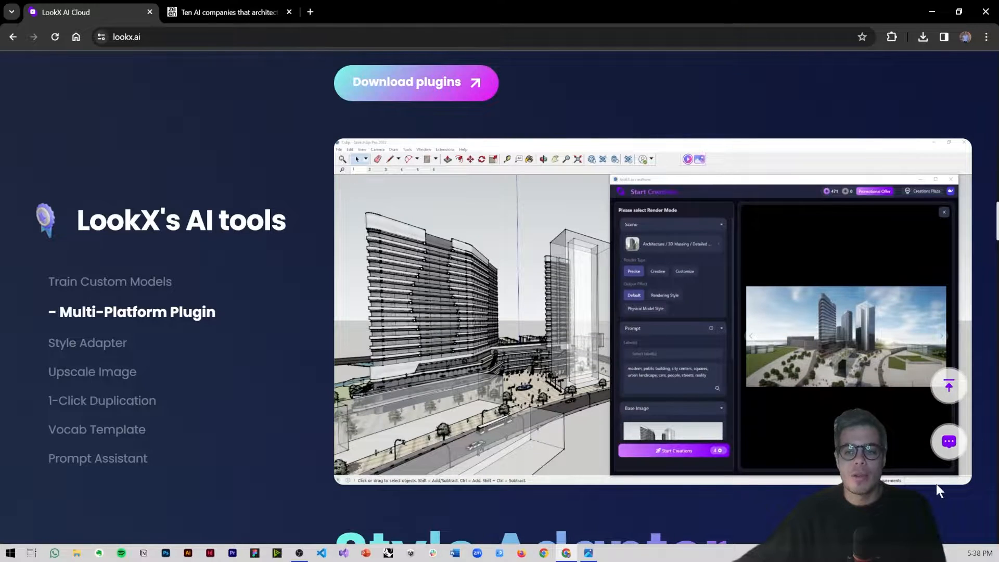
pyautogui.scroll(-2, 931, 484)
pyautogui.scroll(-3, 923, 482)
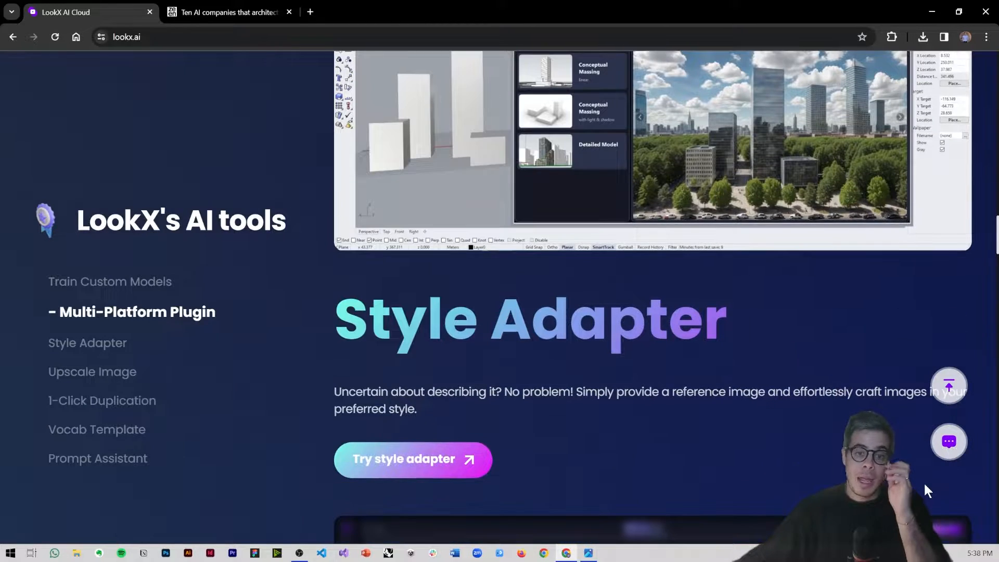
pyautogui.scroll(-5, 924, 489)
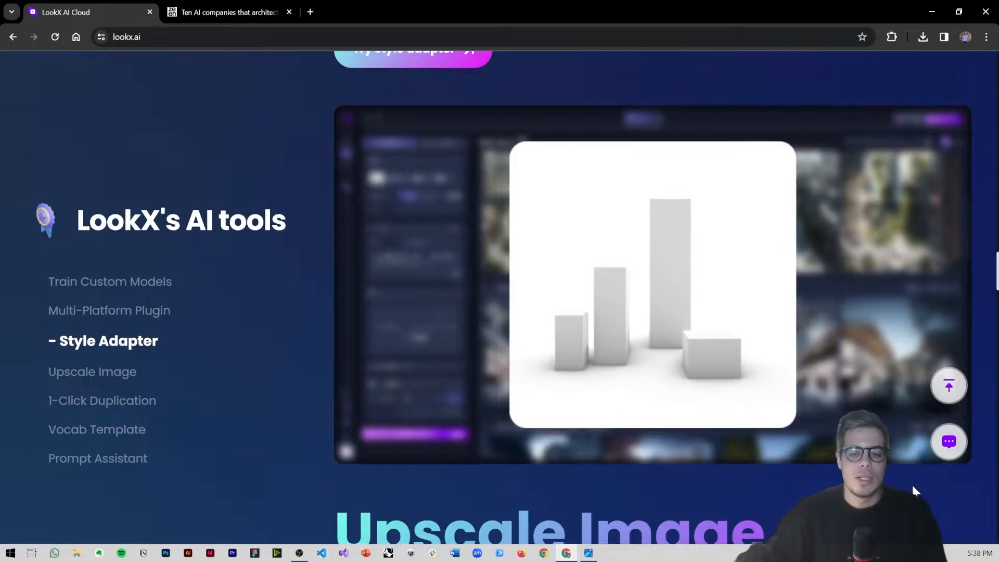
# Step: Examine the Upscale Image example and go on past the 1-Click Duplication section to Vocab Template
pyautogui.scroll(-5, 912, 485)
pyautogui.scroll(-4, 736, 360)
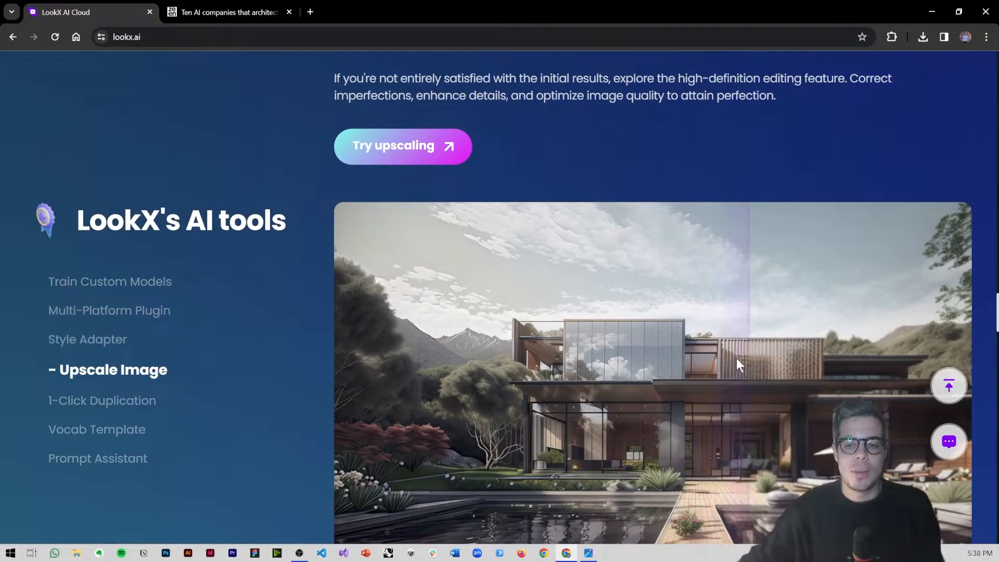
pyautogui.scroll(-1, 737, 360)
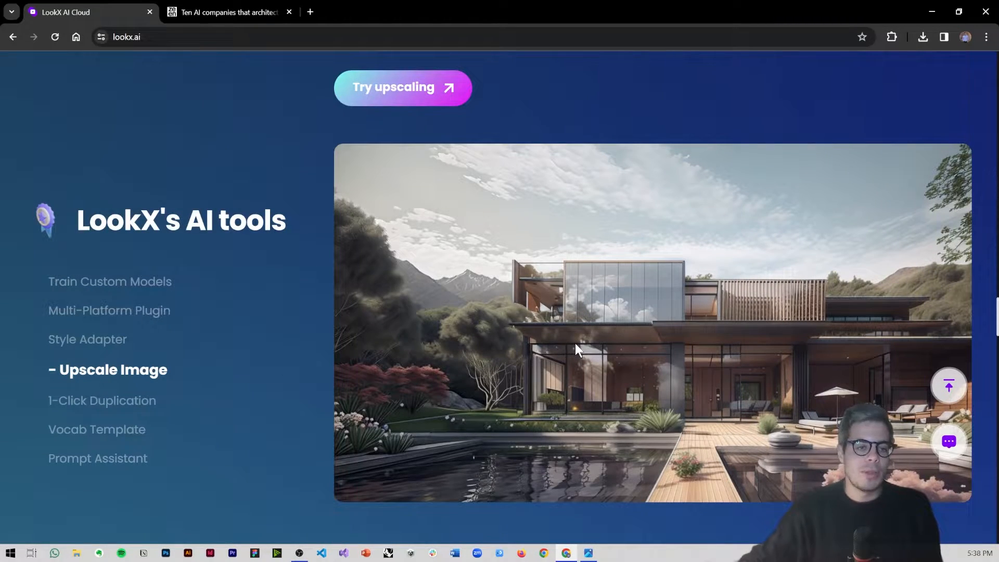
pyautogui.scroll(-3, 575, 342)
pyautogui.scroll(-7, 575, 344)
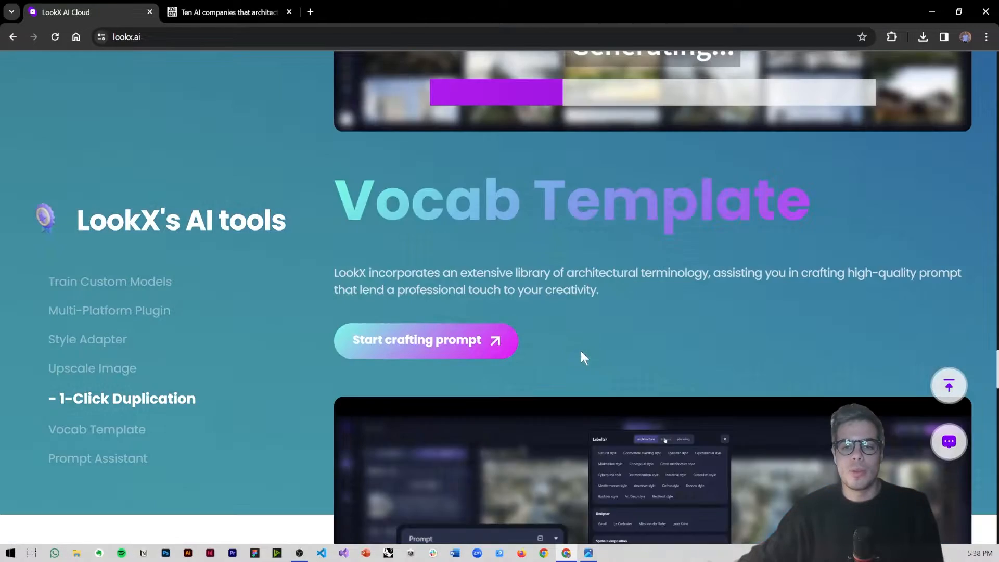
# Step: Review the Vocab Template section with its label selection demo and return to the beginning of the page
pyautogui.scroll(-7, 580, 349)
pyautogui.scroll(-1, 579, 351)
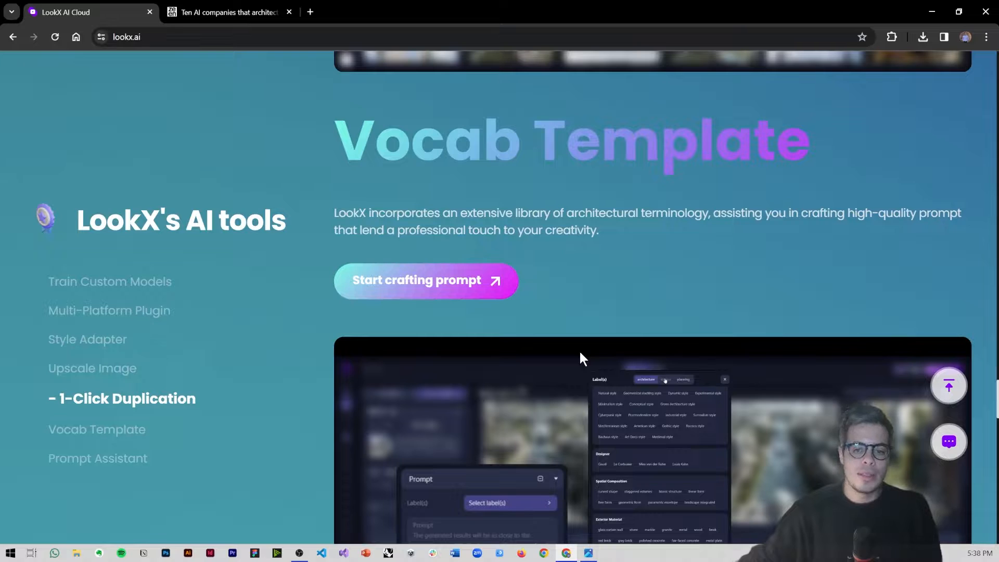
pyautogui.scroll(-2, 580, 353)
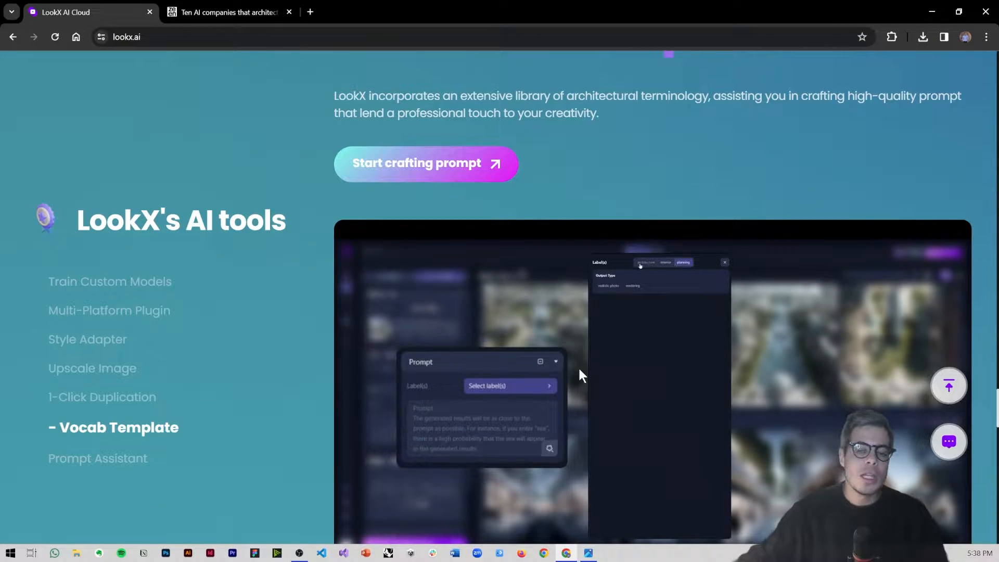
pyautogui.scroll(-1, 578, 366)
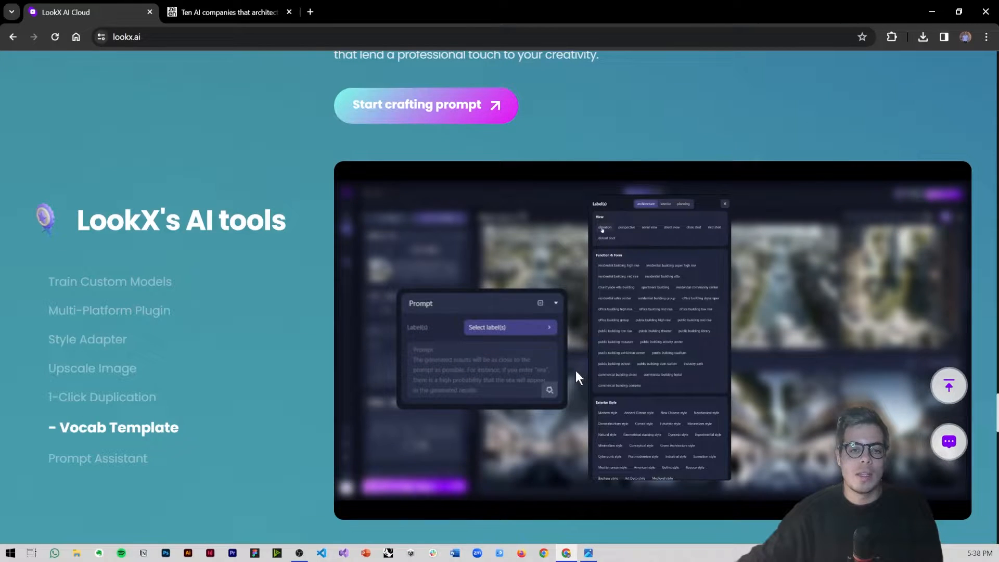
pyautogui.click(950, 388)
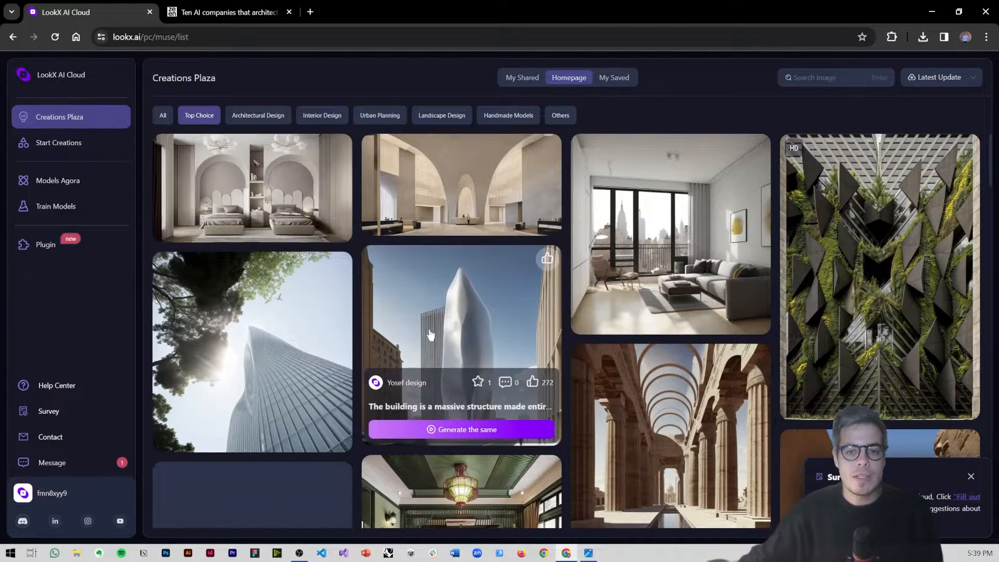
# Step: Open the details of the stone colonnade image with arched ribs in the Creations Plaza and dismiss the survey notice
pyautogui.scroll(-1, 438, 331)
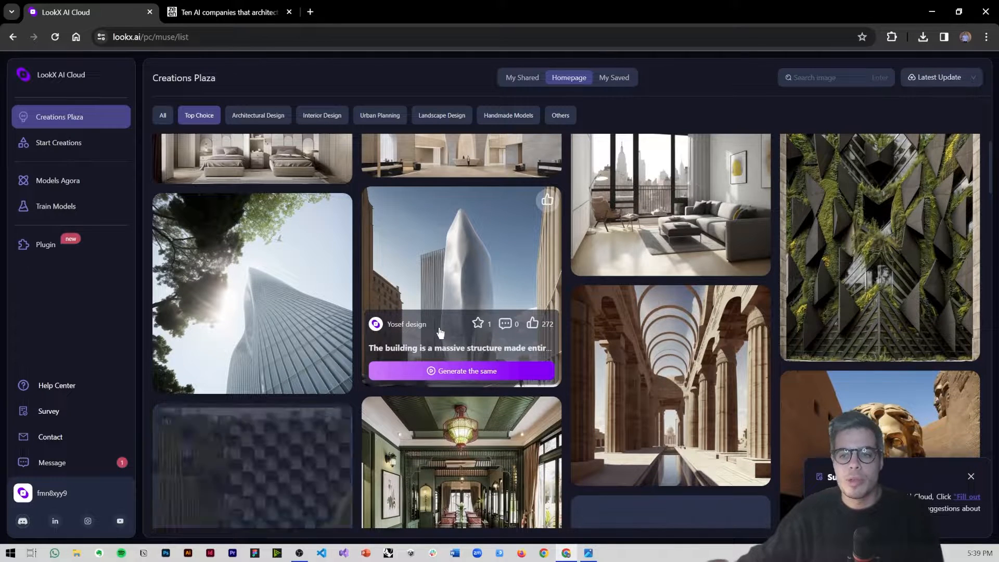
pyautogui.scroll(-1, 574, 357)
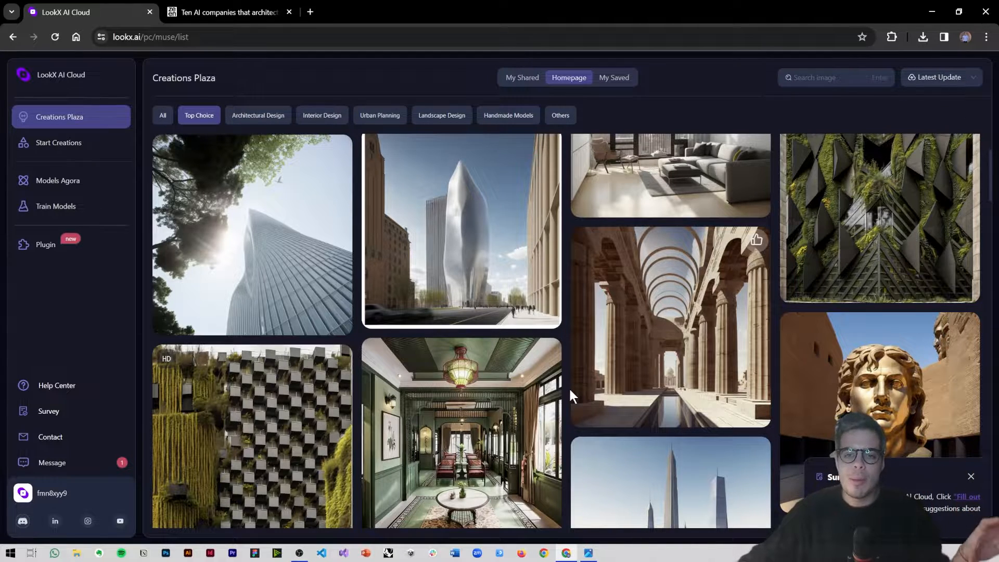
pyautogui.click(639, 308)
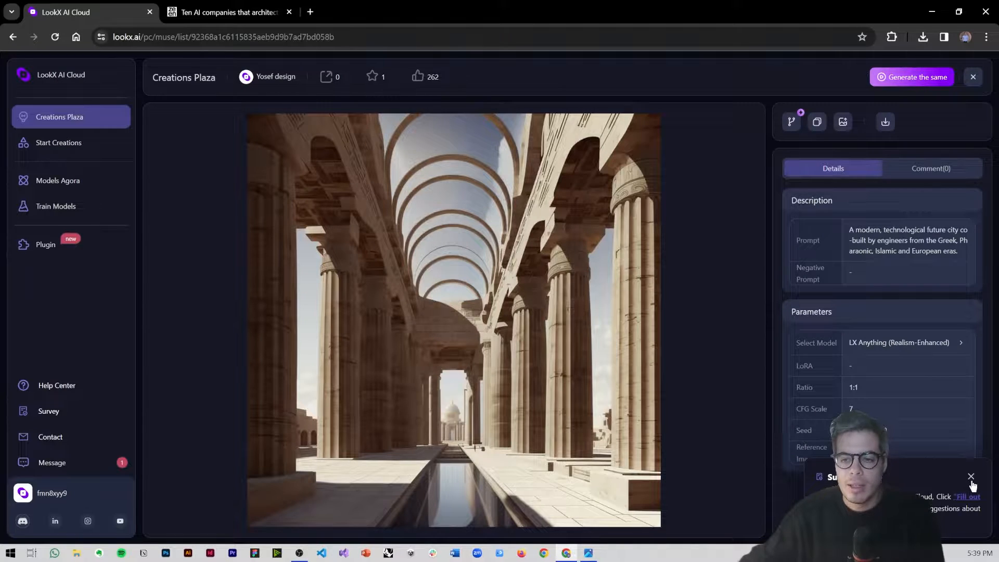
pyautogui.click(971, 478)
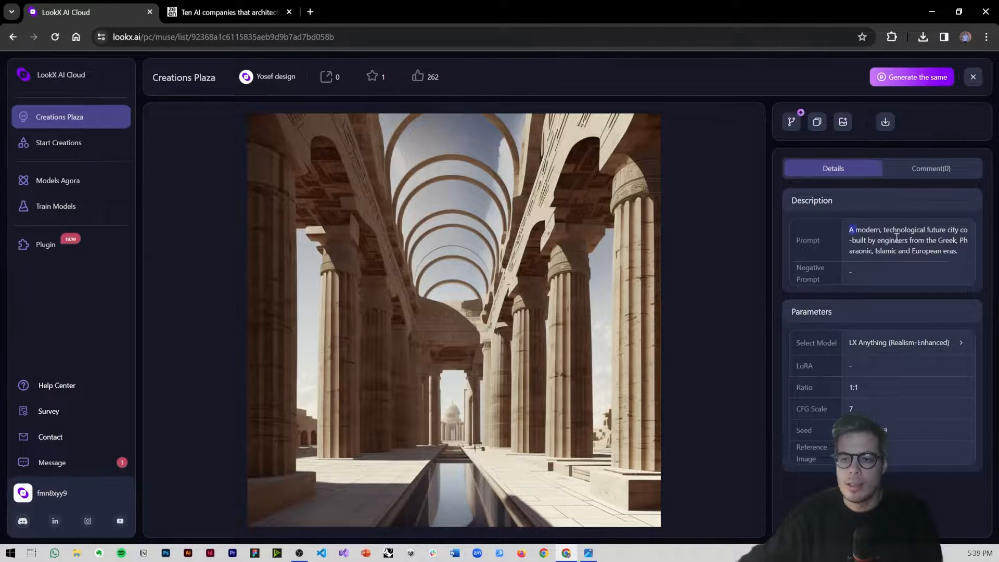
# Step: Read the colonnade image's prompt and selected model, and return to the Creations Plaza gallery
pyautogui.moveTo(896, 238); pyautogui.dragTo(953, 247)
pyautogui.moveTo(863, 343); pyautogui.dragTo(917, 344)
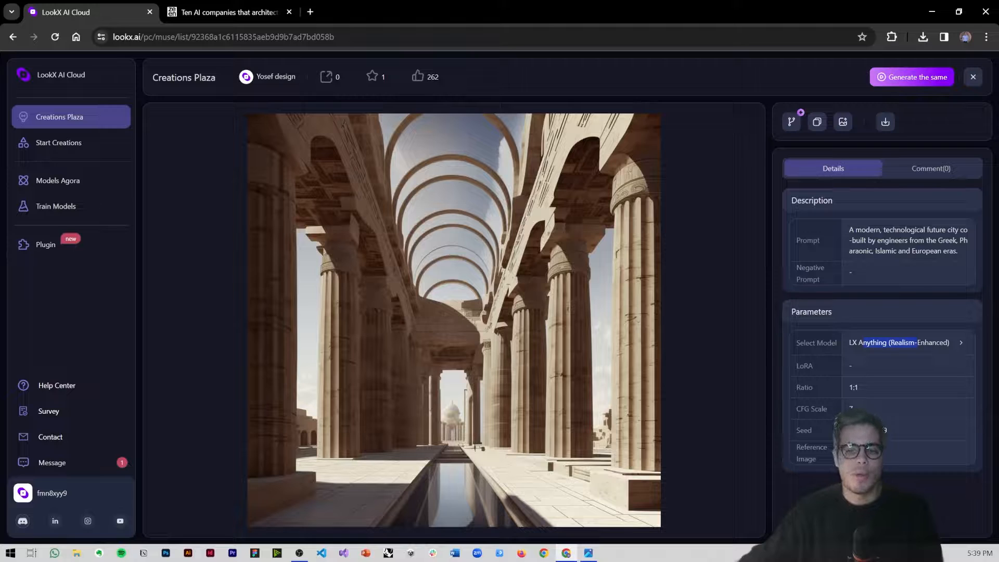
pyautogui.click(54, 117)
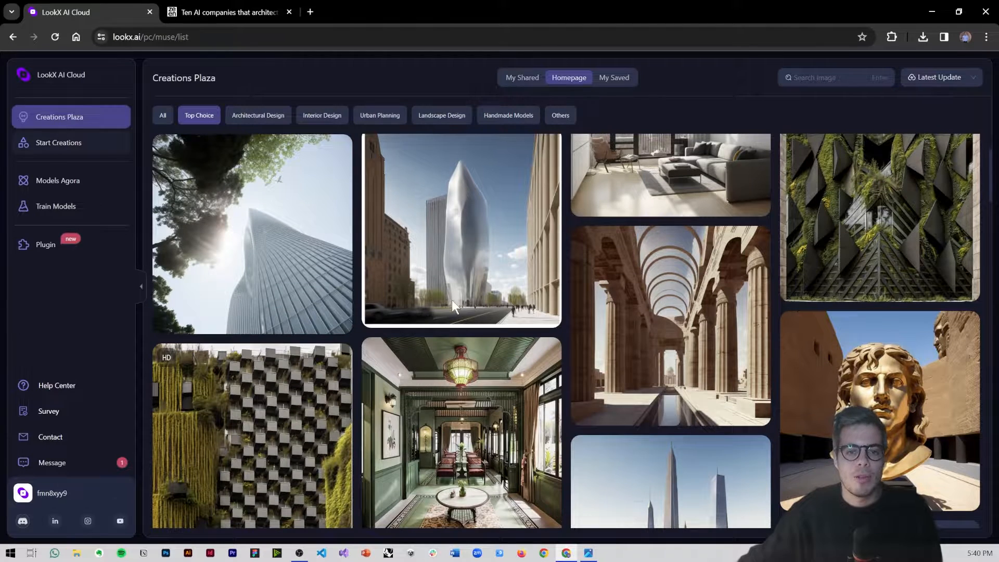
# Step: Browse further through the Top Choice creations and open the facade image with blue glass cubes and purple plants
pyautogui.scroll(-1, 456, 307)
pyautogui.scroll(-5, 457, 307)
pyautogui.scroll(-3, 570, 339)
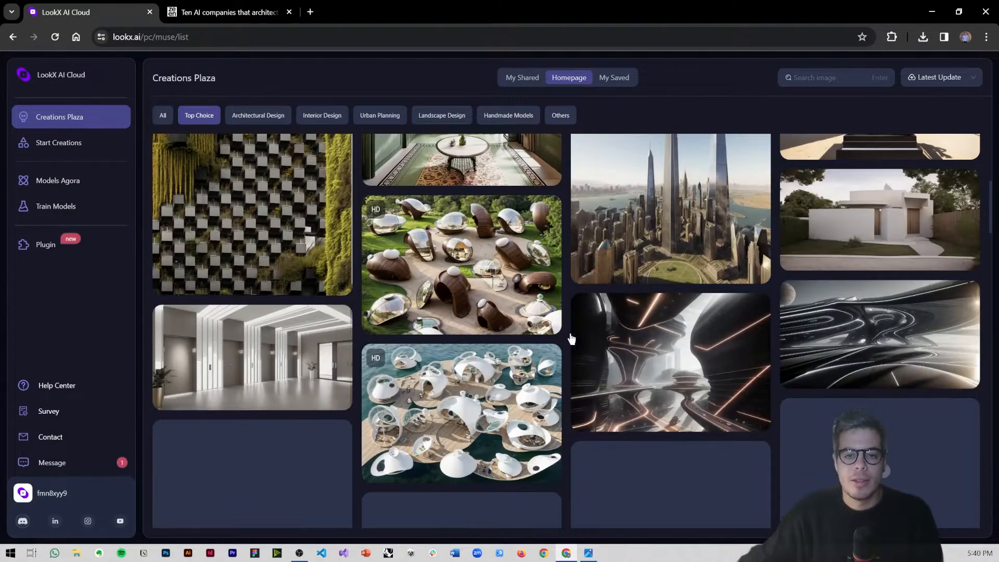
pyautogui.scroll(-4, 575, 342)
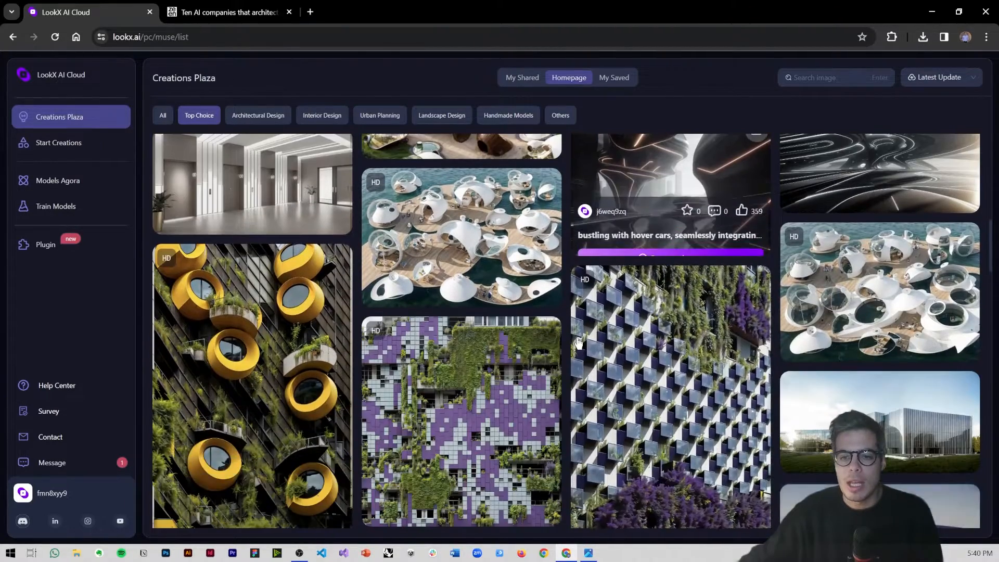
pyautogui.scroll(-1, 657, 352)
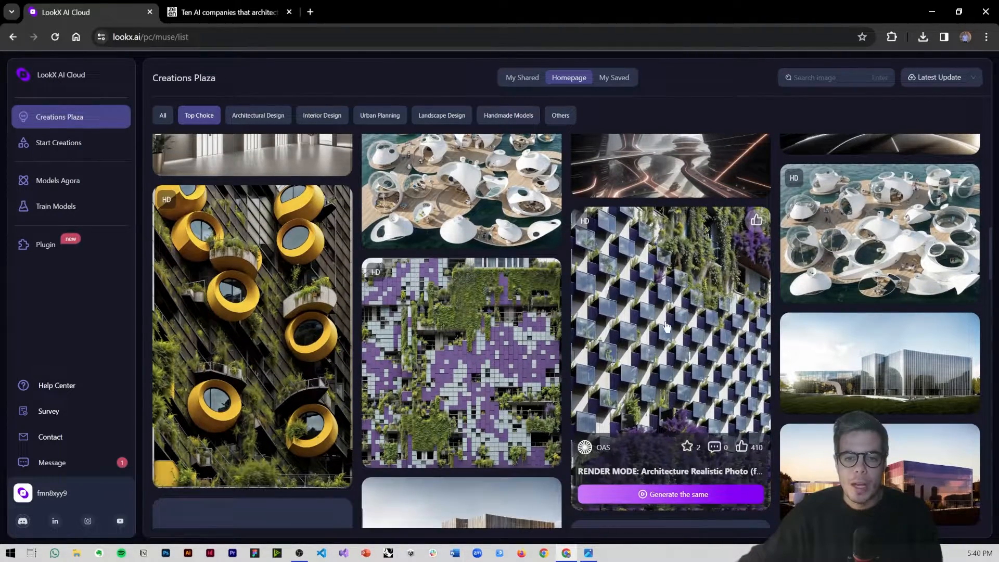
pyautogui.click(666, 326)
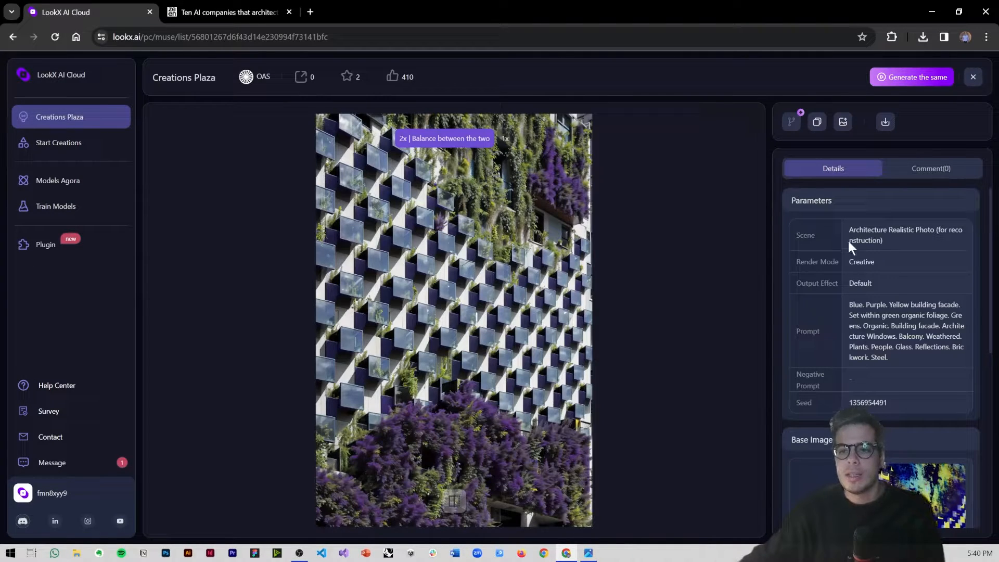
# Step: Read the facade image's prompt in its parameters and open a preview of its base image
pyautogui.moveTo(848, 306); pyautogui.dragTo(889, 353)
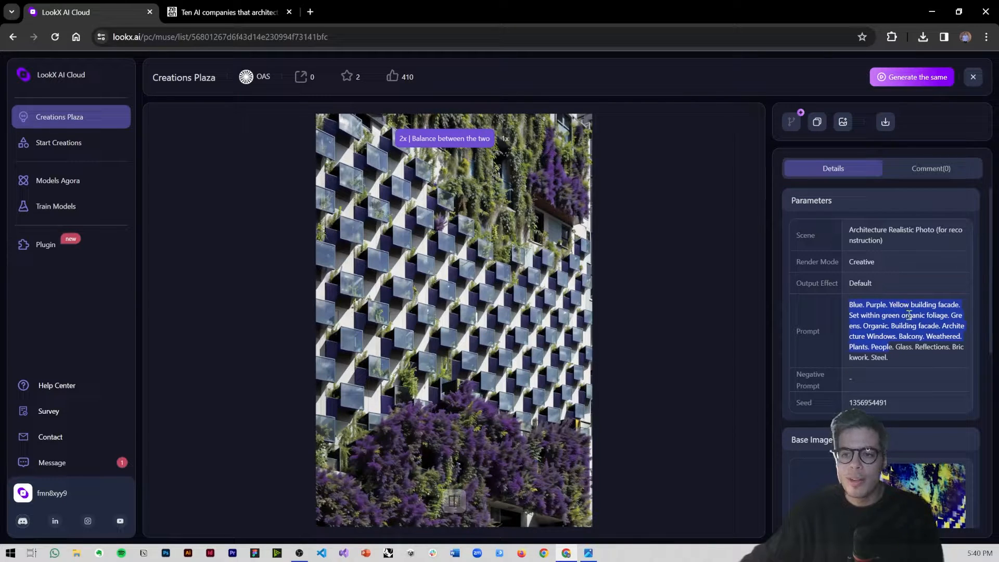
pyautogui.scroll(-3, 858, 291)
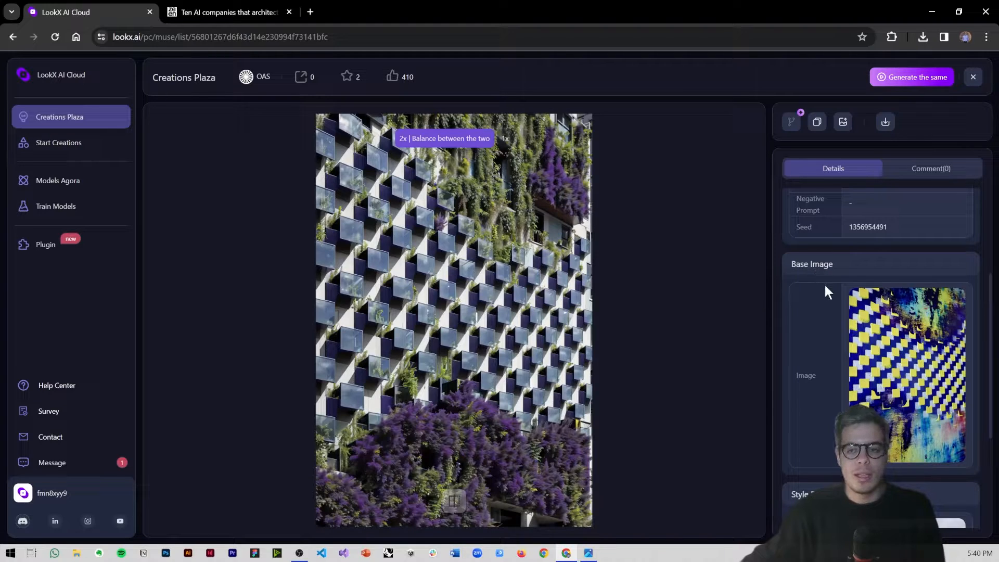
pyautogui.moveTo(859, 319)
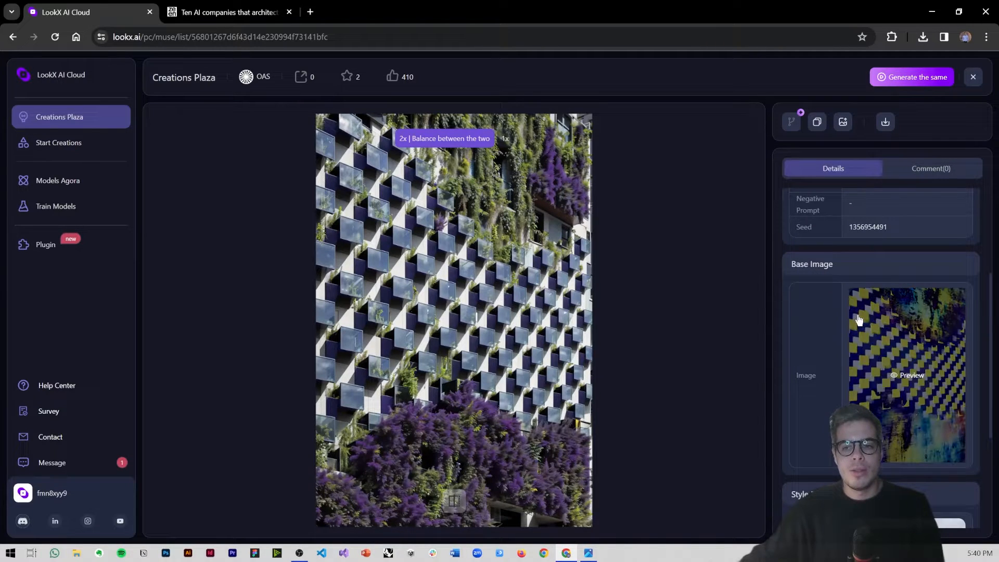
pyautogui.click(926, 326)
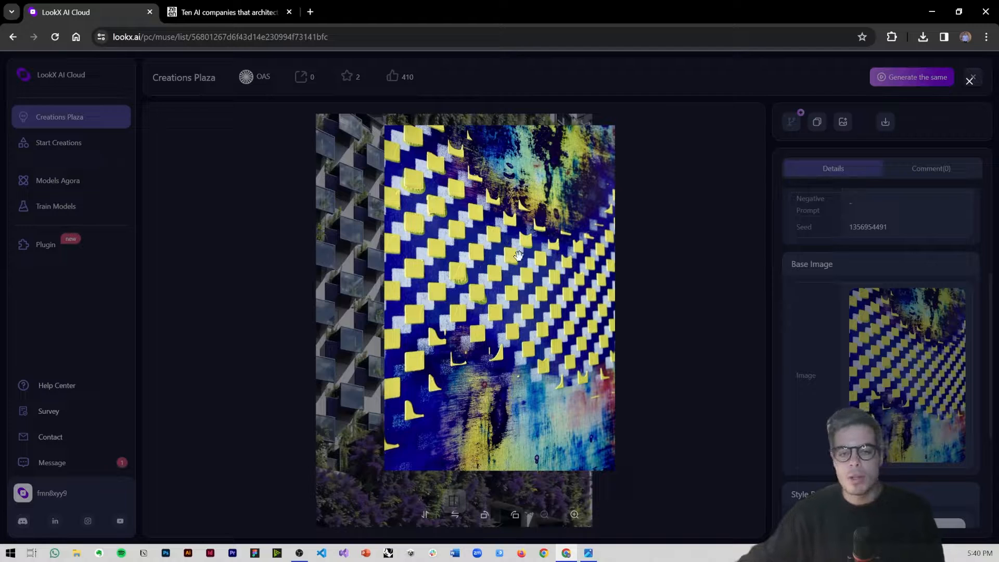
# Step: Close the base image preview, examine the facade image's style reference image, and return to the Creations Plaza gallery
pyautogui.click(319, 268)
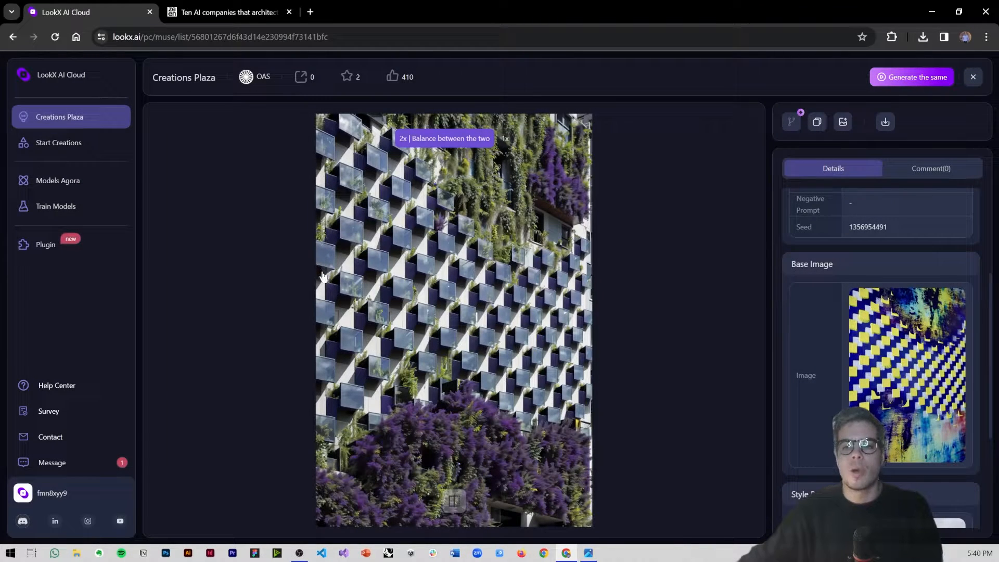
pyautogui.scroll(-3, 804, 395)
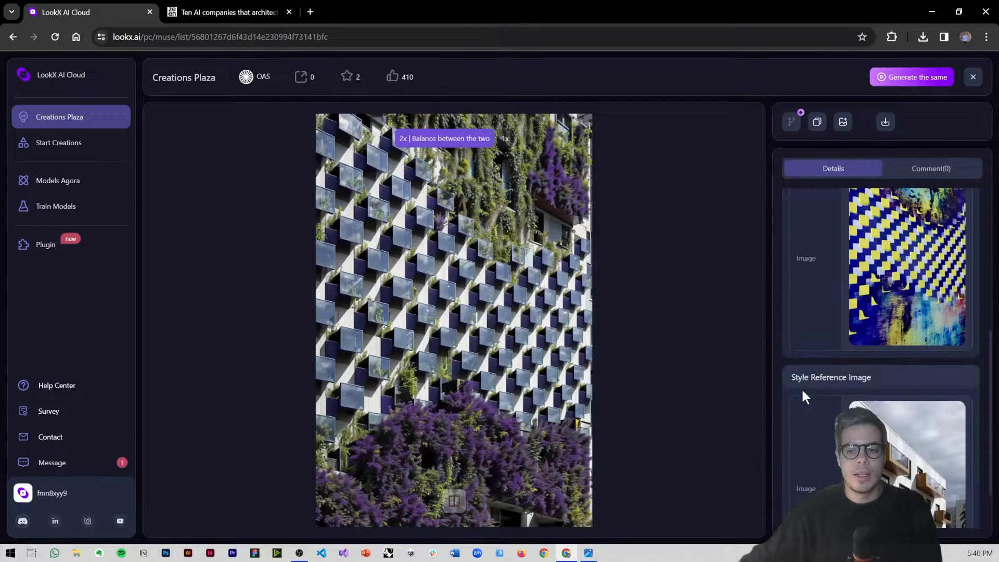
pyautogui.scroll(-1, 803, 396)
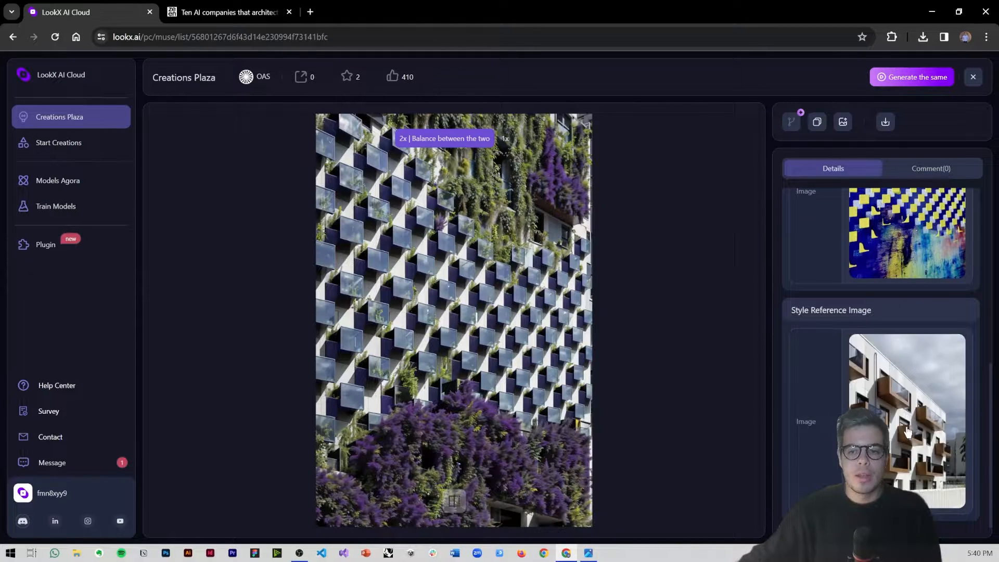
pyautogui.moveTo(898, 425)
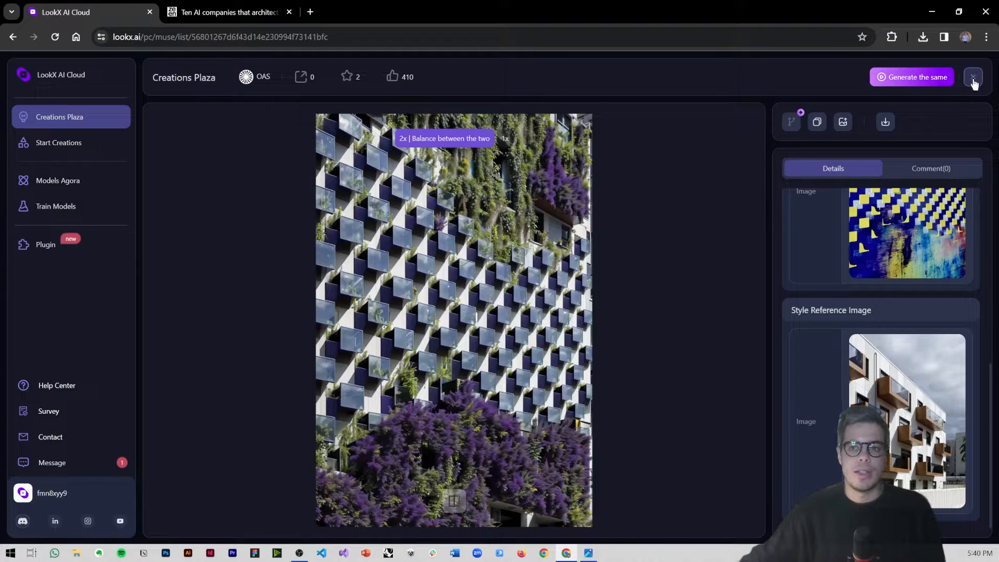
pyautogui.click(973, 78)
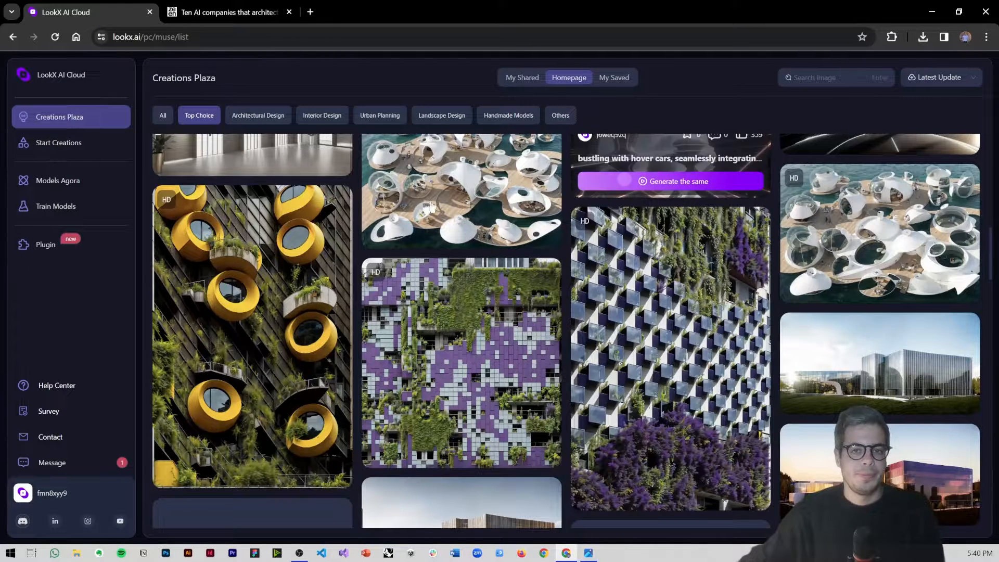
# Step: Go to Start Creations and browse the previously generated images and their prompts in the Generated Record
pyautogui.click(47, 148)
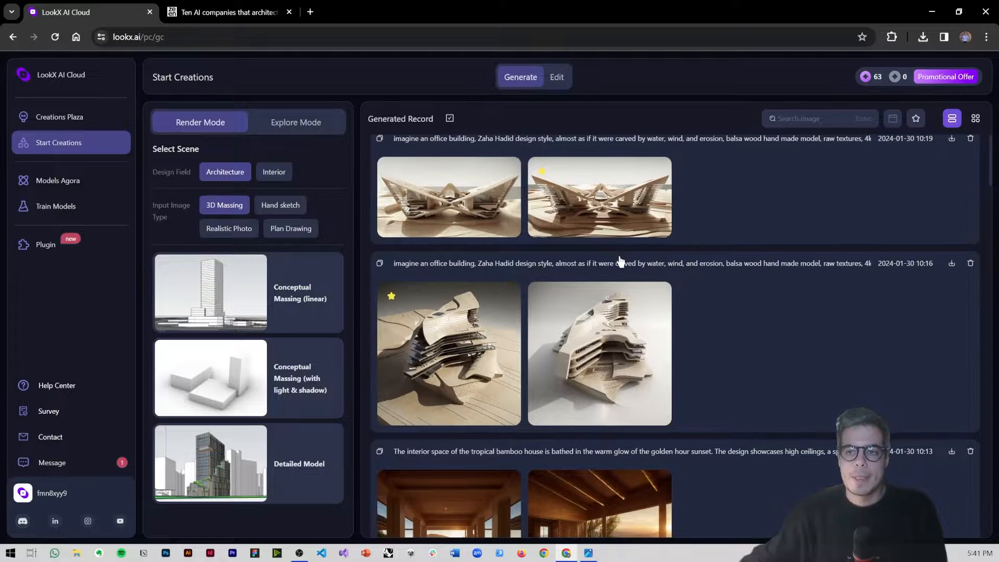
pyautogui.scroll(-1, 619, 255)
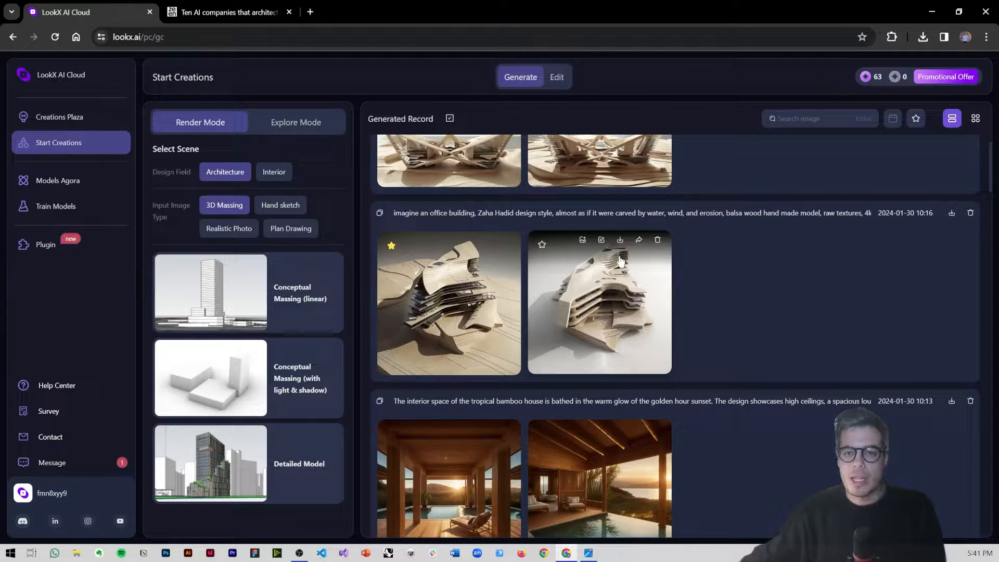
pyautogui.scroll(-4, 619, 261)
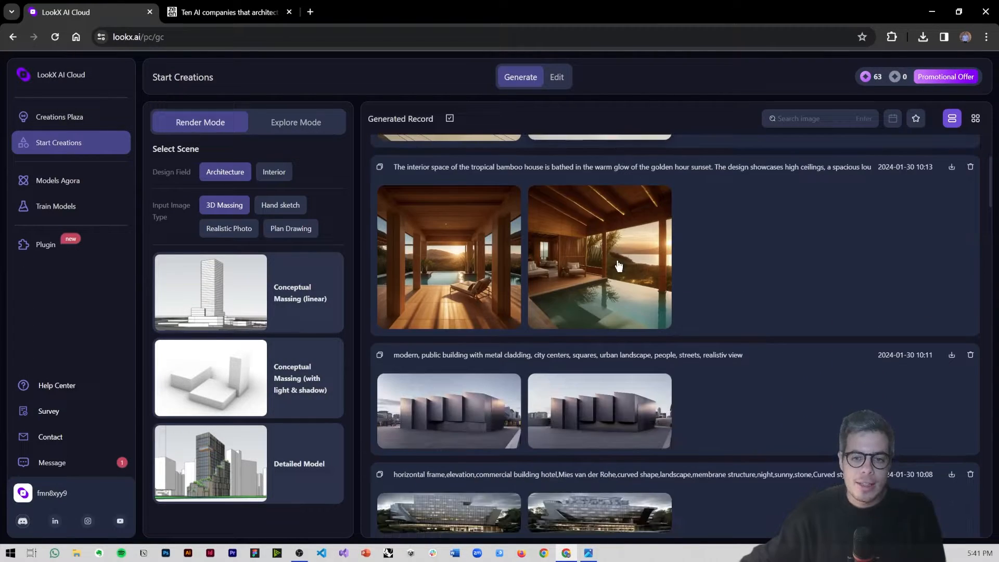
pyautogui.scroll(-5, 618, 267)
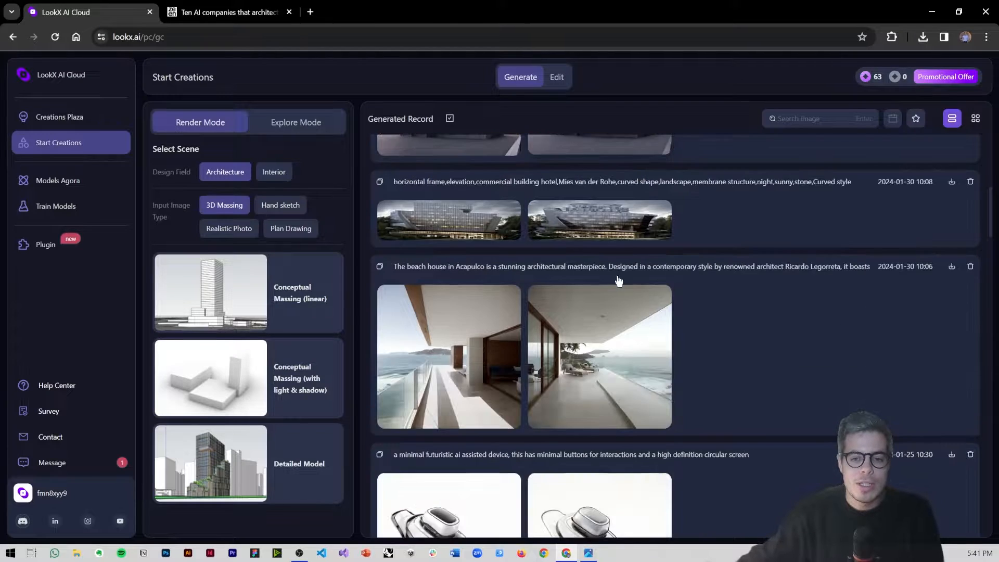
# Step: Open the Acapulco beach house terrace image, read its full prompt, and return to the Generated Record
pyautogui.click(439, 349)
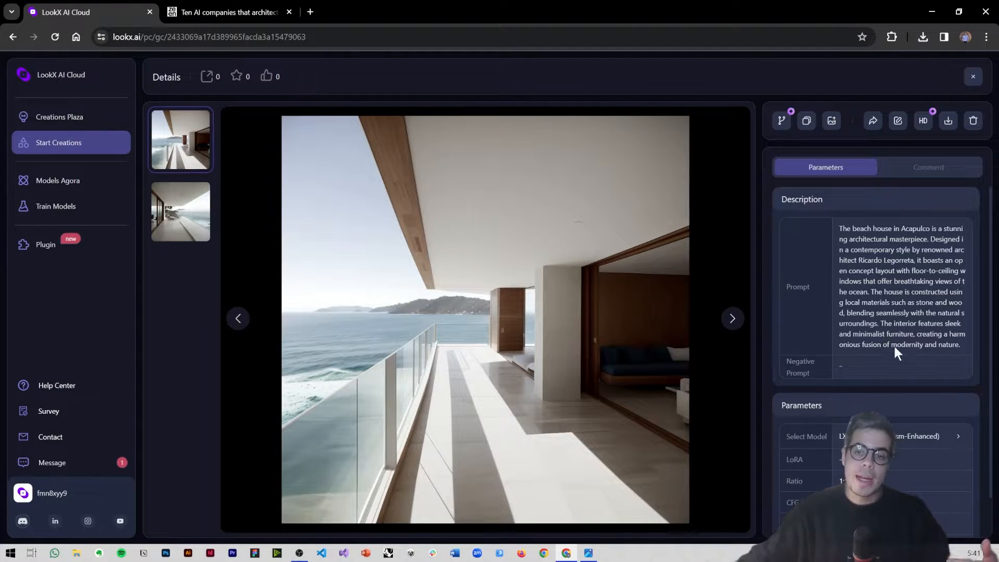
pyautogui.moveTo(961, 346); pyautogui.dragTo(839, 228)
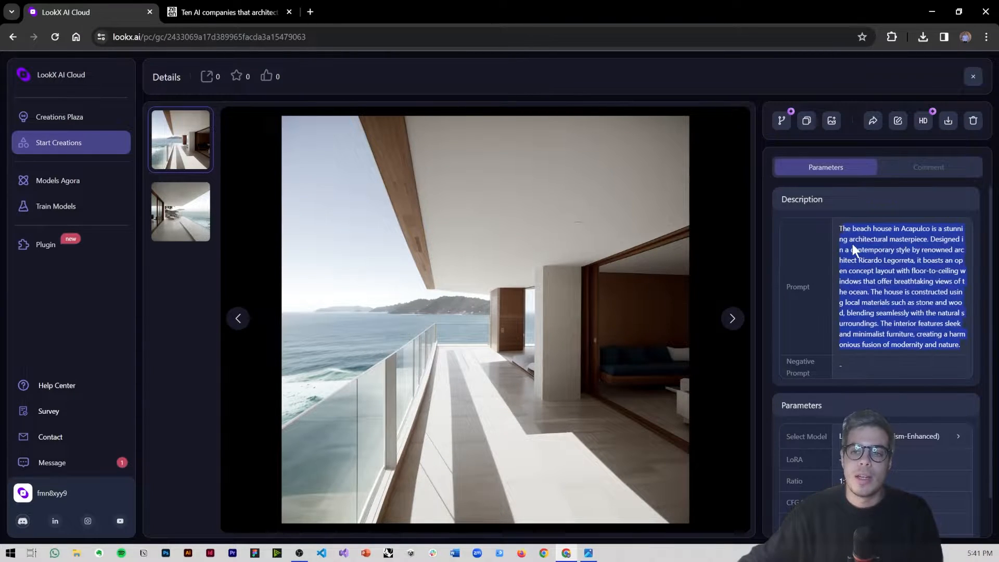
pyautogui.click(874, 277)
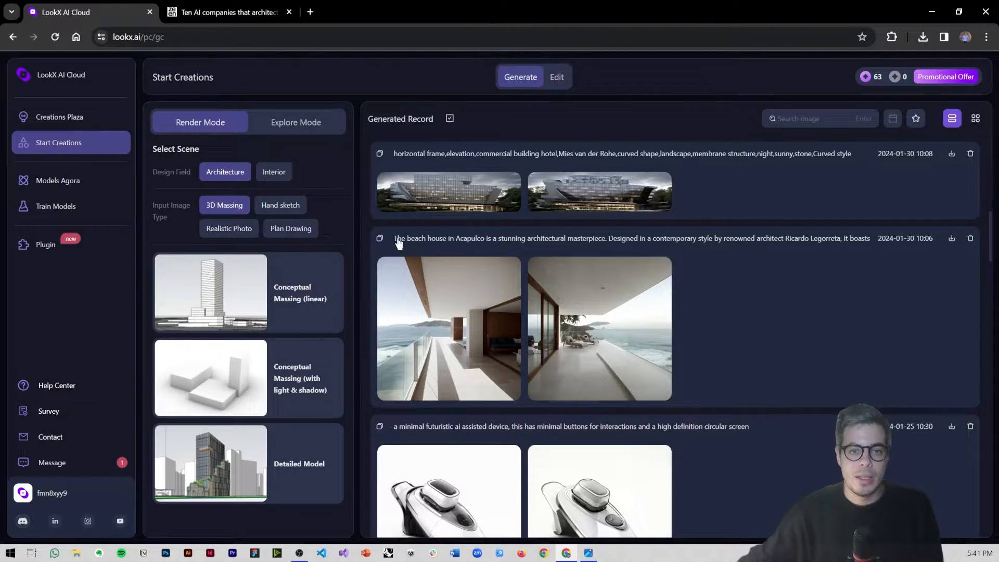
pyautogui.scroll(5, 390, 320)
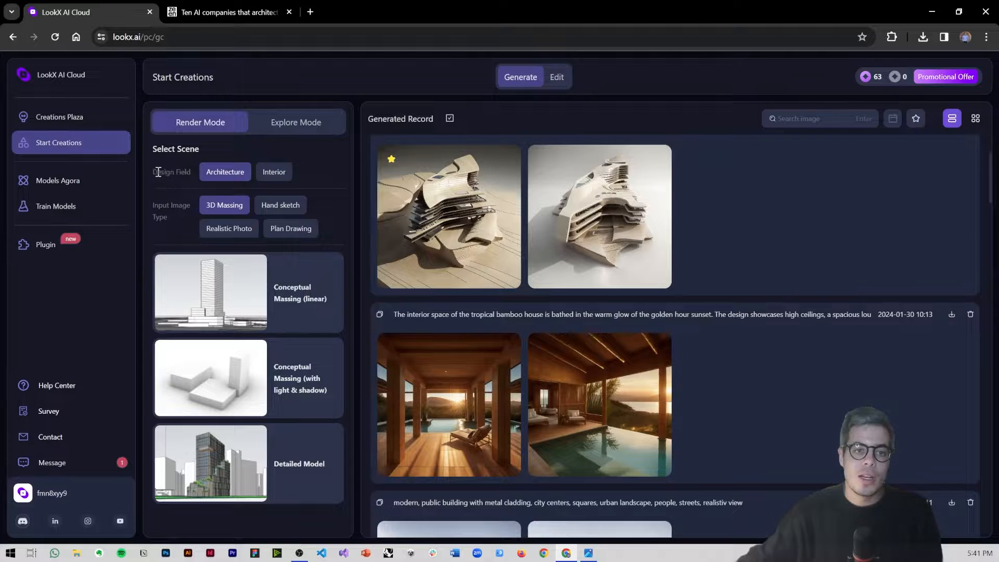
# Step: Review the Render Mode scene options for the Hand sketch, Realistic Photo and Plan Drawing input types in the Architecture field
pyautogui.moveTo(173, 173); pyautogui.dragTo(191, 170)
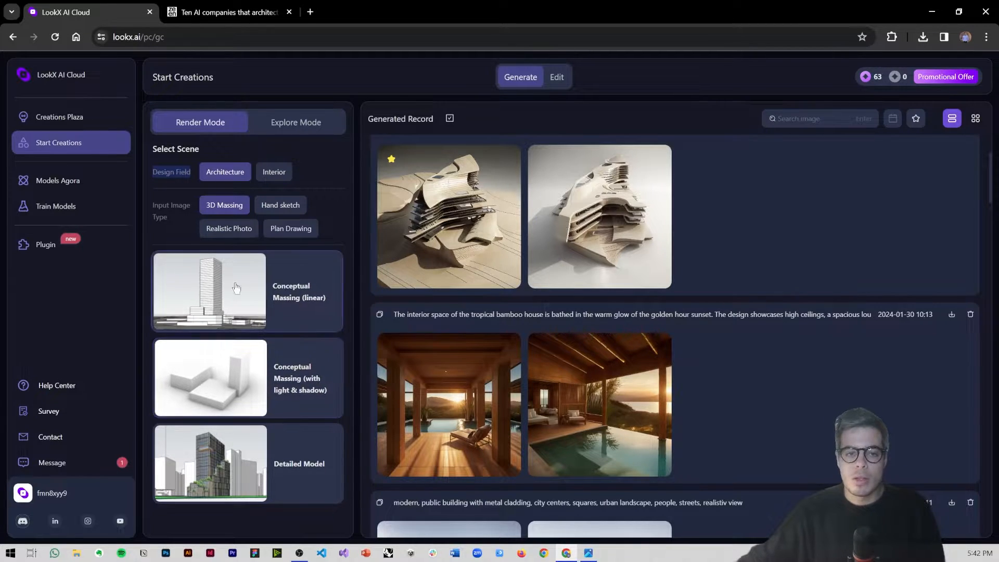
pyautogui.click(280, 206)
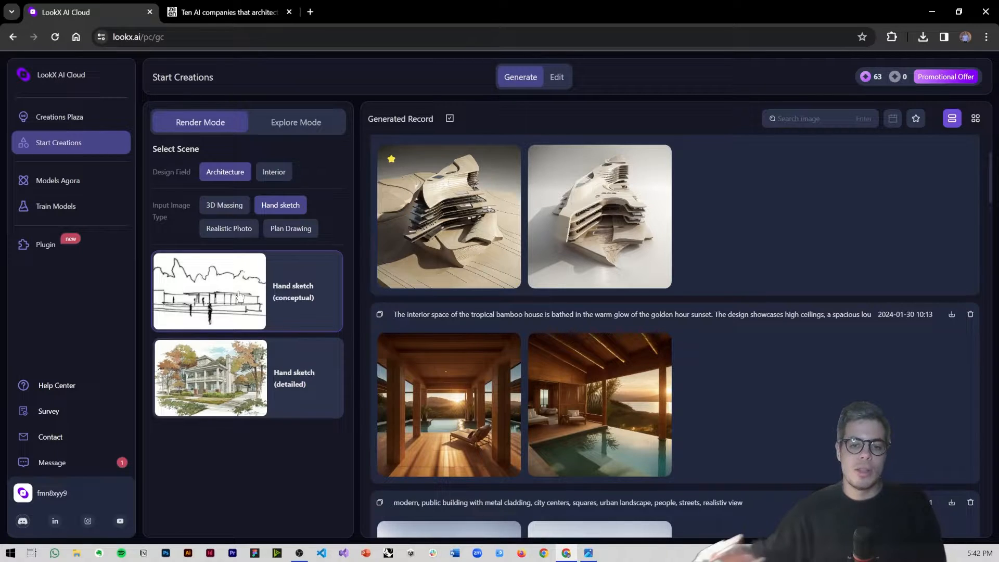
pyautogui.click(246, 232)
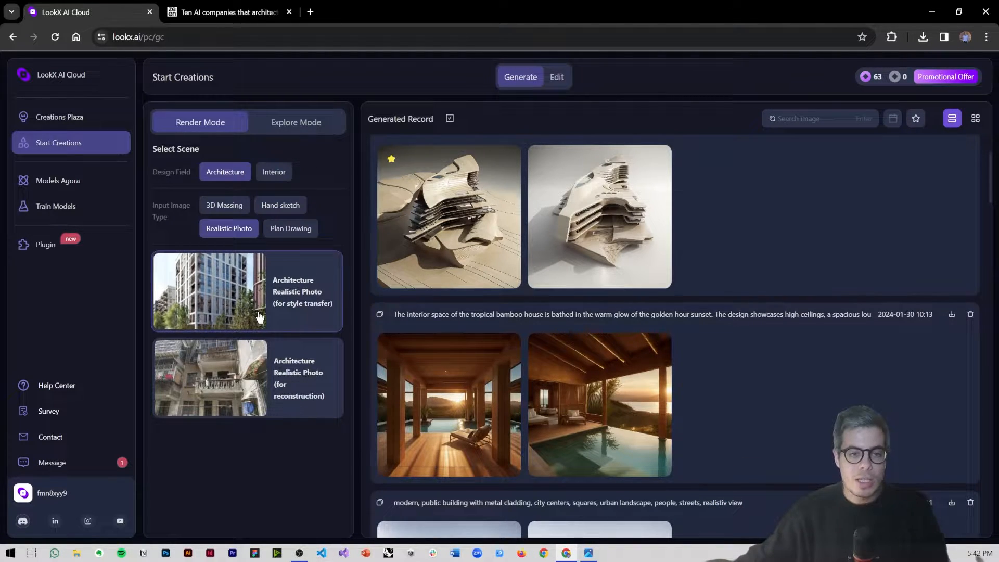
pyautogui.click(288, 230)
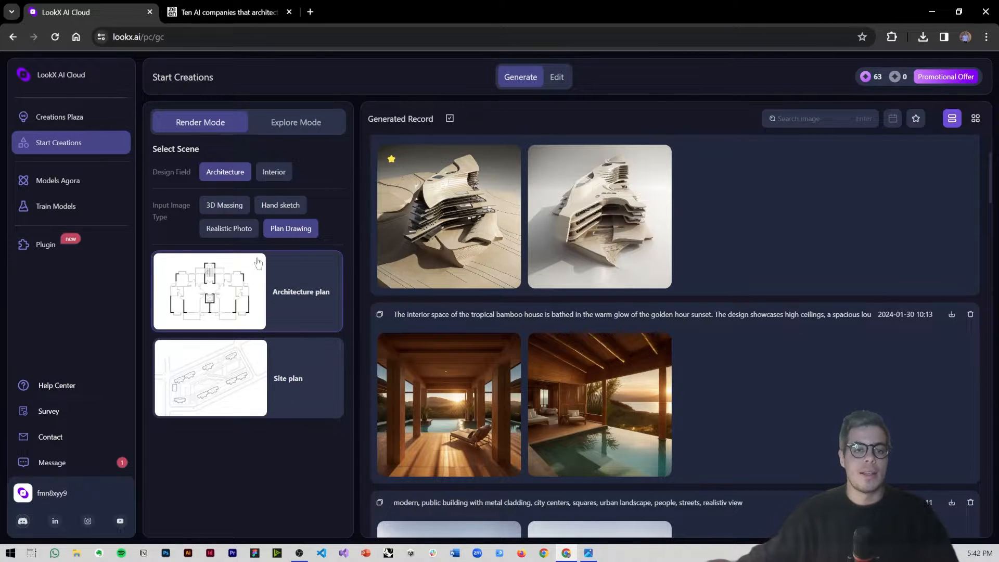
# Step: Choose the Hand sketch (conceptual) scene for Architecture and review its default prompt and settings
pyautogui.click(281, 205)
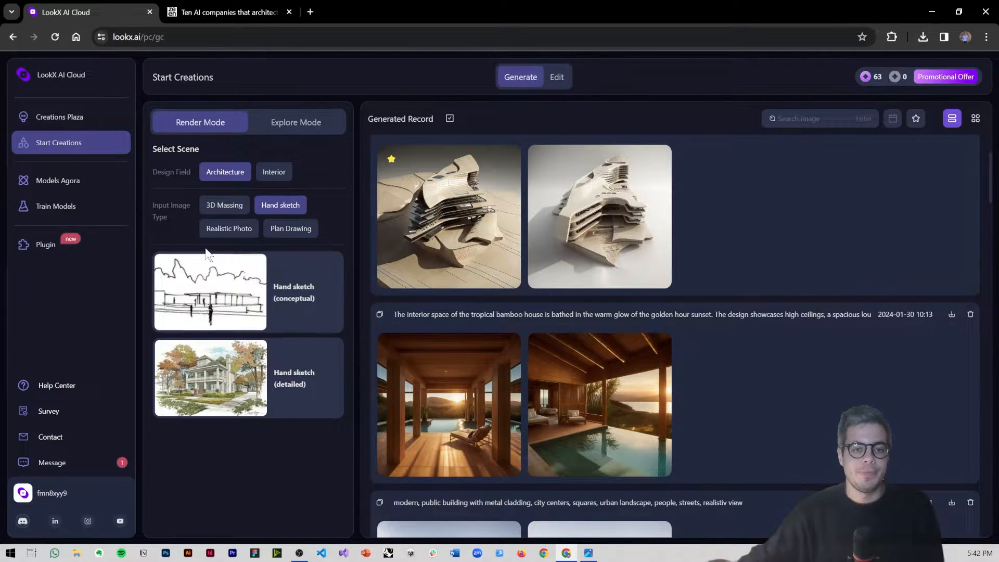
pyautogui.click(267, 284)
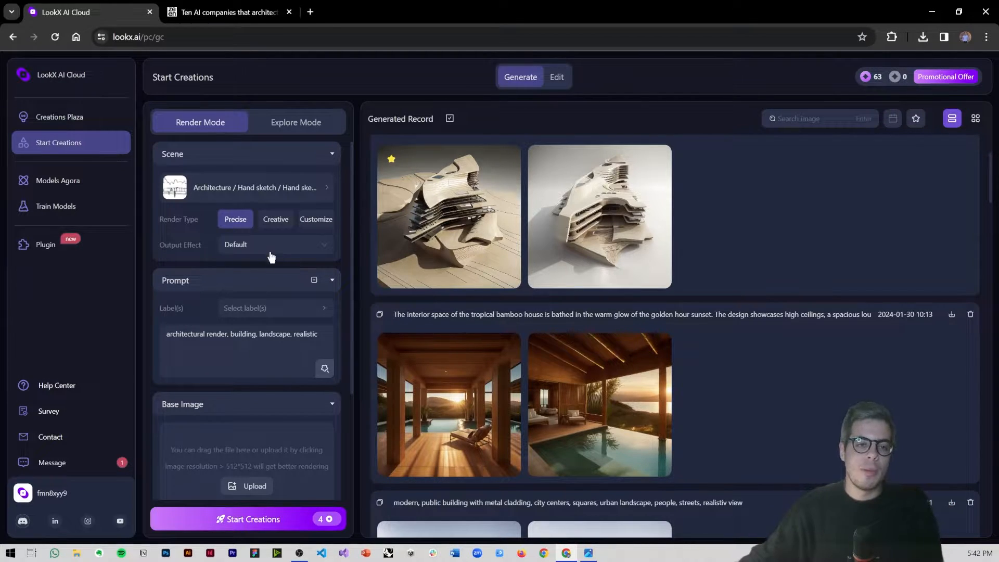
pyautogui.click(260, 354)
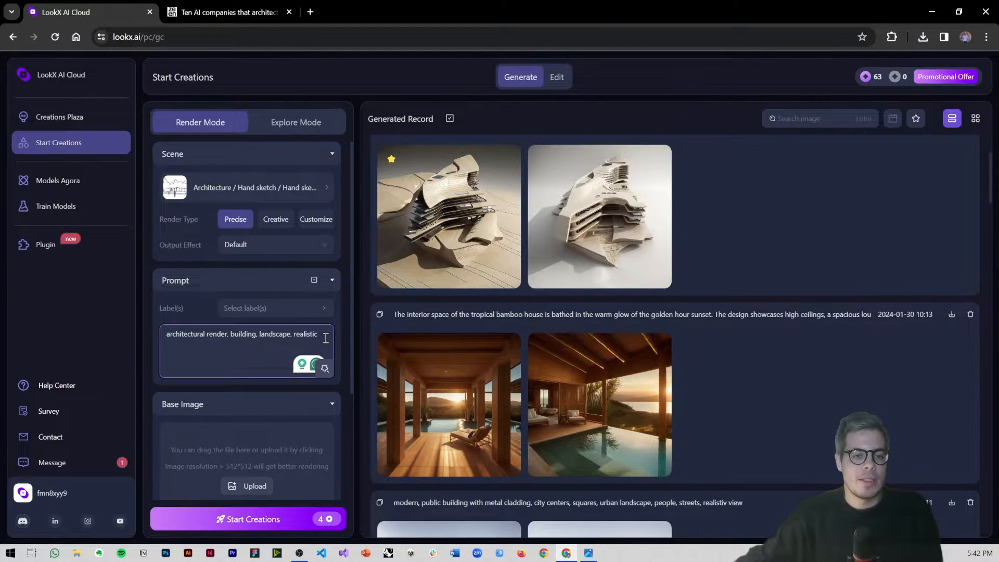
pyautogui.scroll(-1, 326, 339)
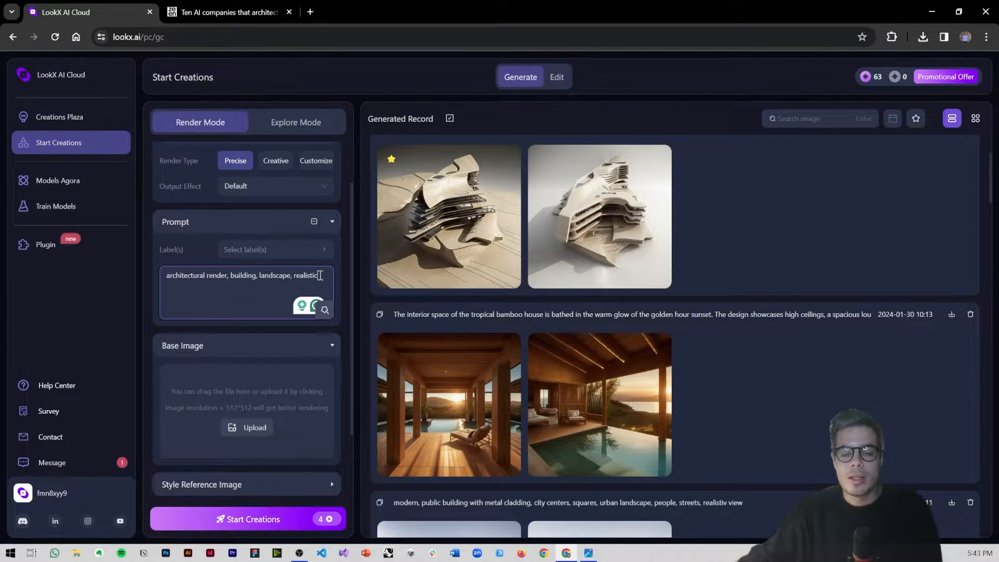
pyautogui.click(320, 251)
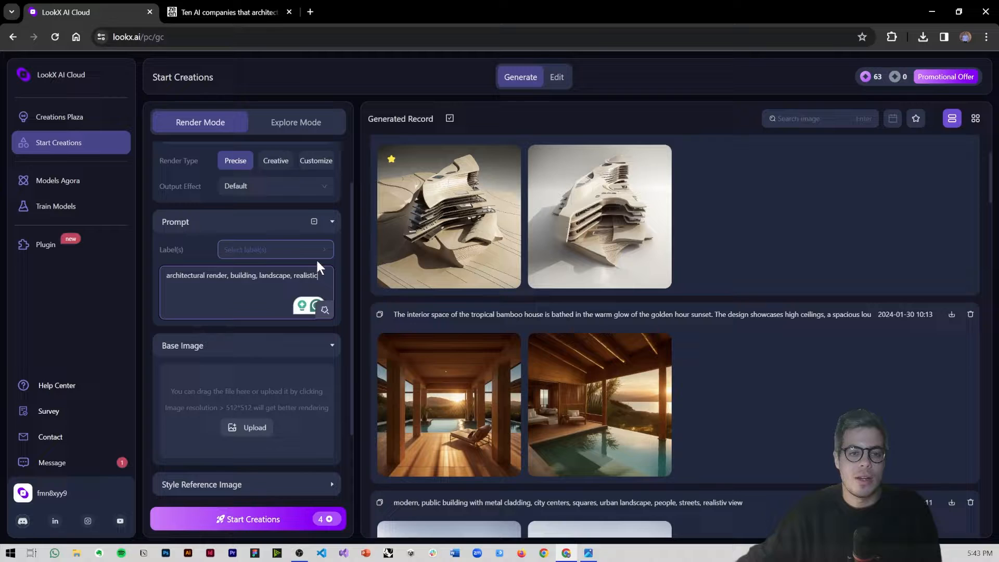
# Step: Add the labels aerial view, residential building super high rise, Futuristic style and Minimalism style to the prompt
pyautogui.click(250, 254)
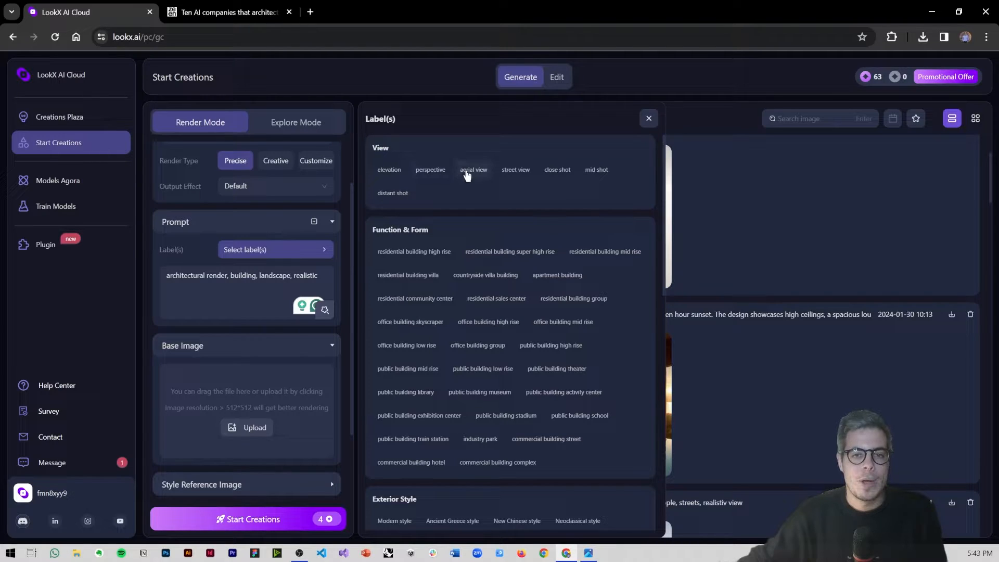
pyautogui.click(470, 173)
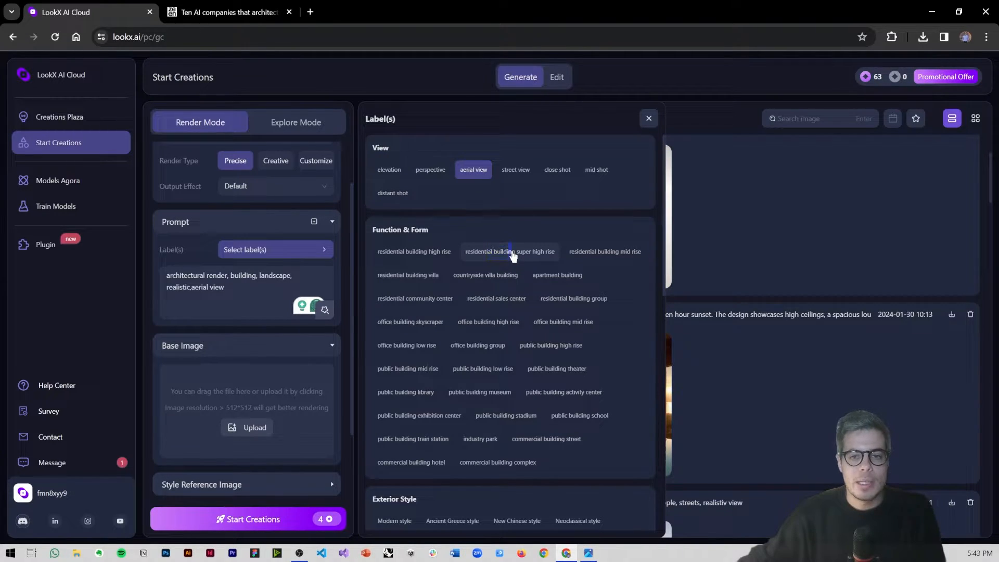
pyautogui.click(513, 257)
pyautogui.scroll(-3, 516, 265)
pyautogui.scroll(-1, 514, 273)
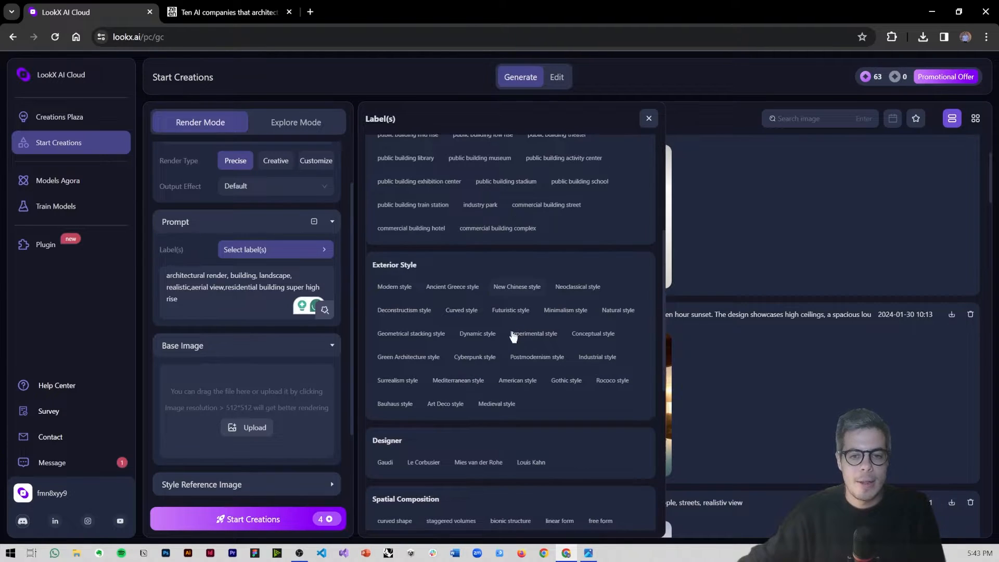
pyautogui.click(510, 310)
pyautogui.click(559, 311)
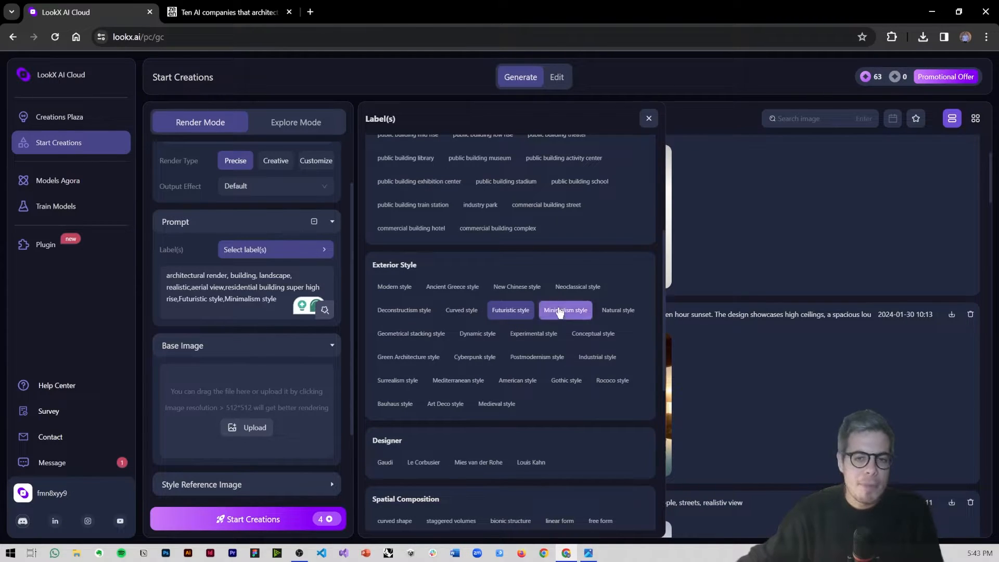
# Step: Add the spatial composition label linear form and the exterior material label glass curtain wall to the prompt
pyautogui.scroll(-2, 558, 312)
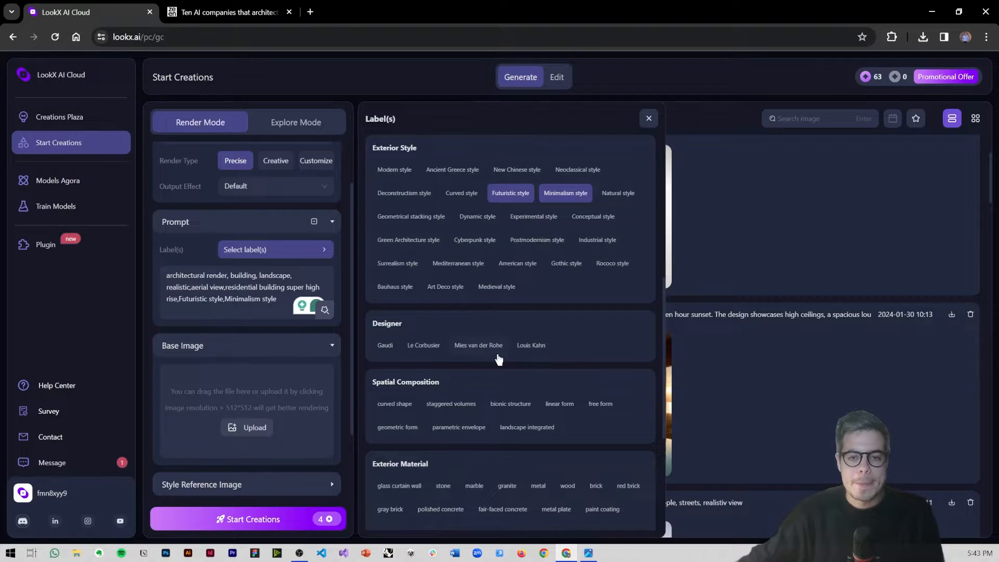
pyautogui.scroll(-1, 457, 358)
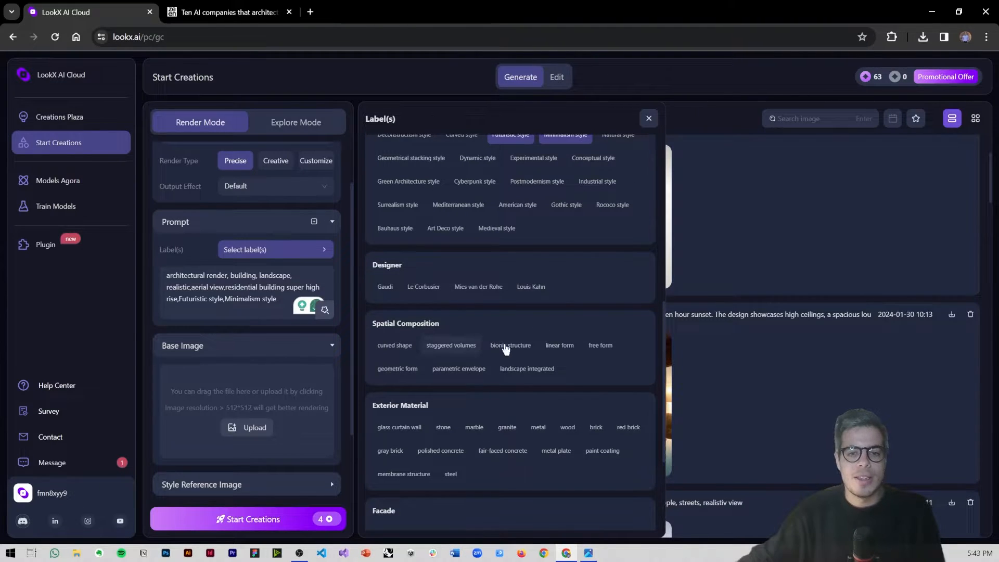
pyautogui.click(556, 346)
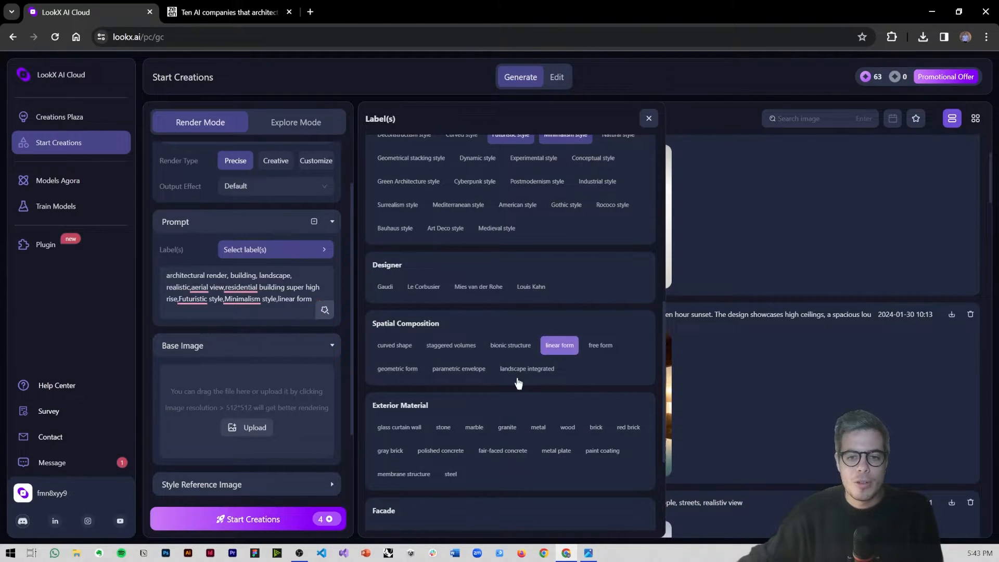
pyautogui.scroll(-1, 500, 401)
pyautogui.click(407, 370)
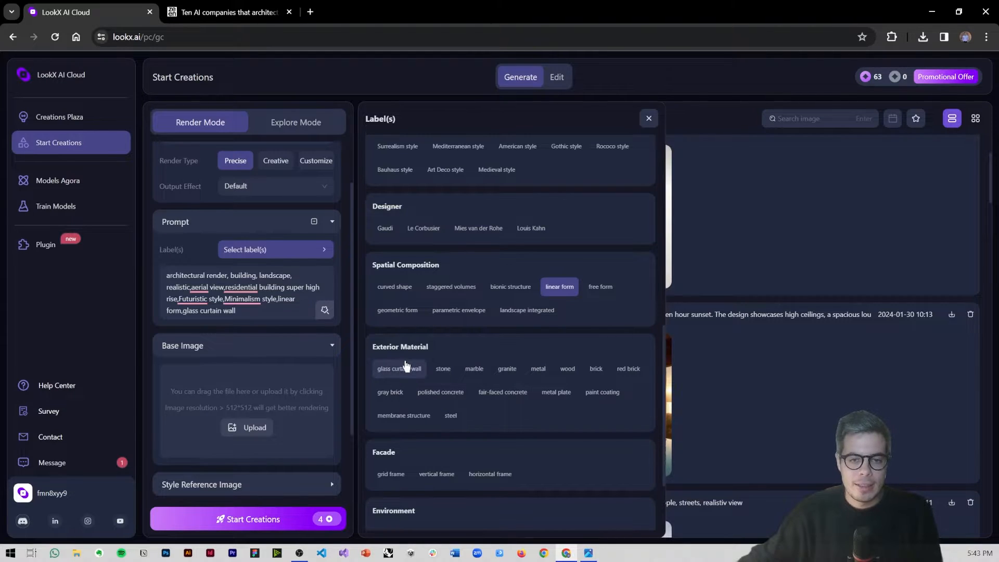
pyautogui.scroll(-1, 435, 395)
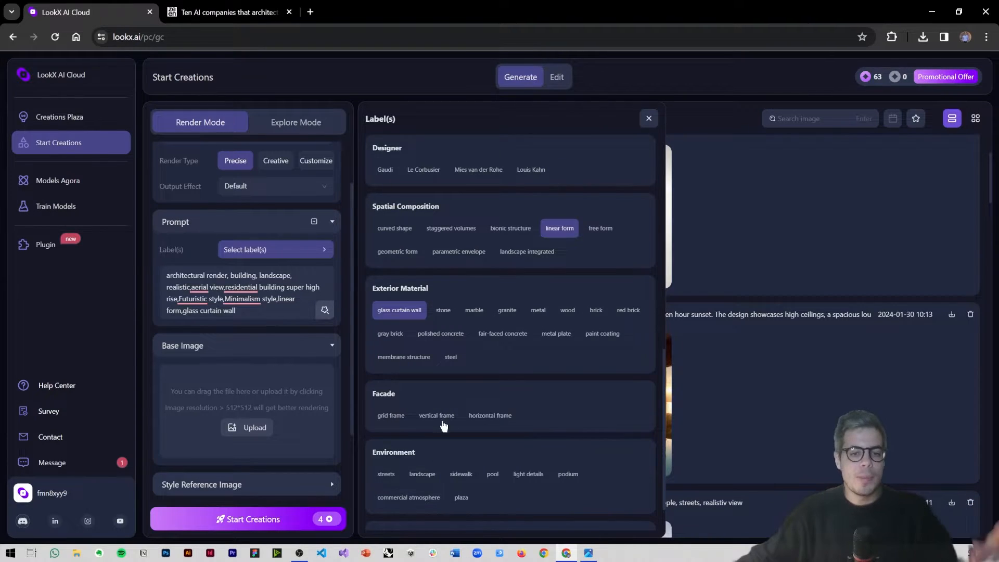
# Step: Append ", landscaped street" to the end of the prompt text
pyautogui.click(266, 313)
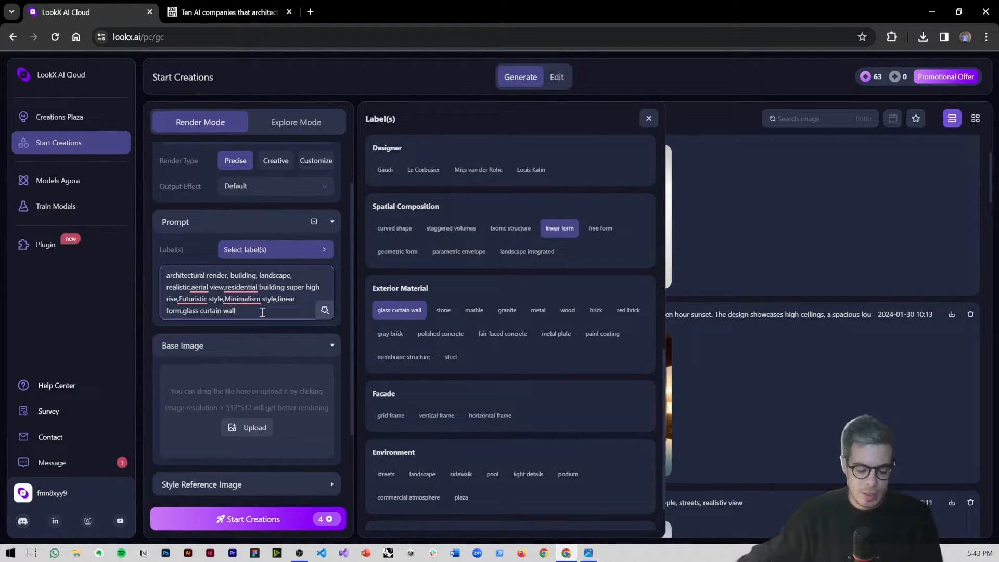
pyautogui.write(', landscaped')
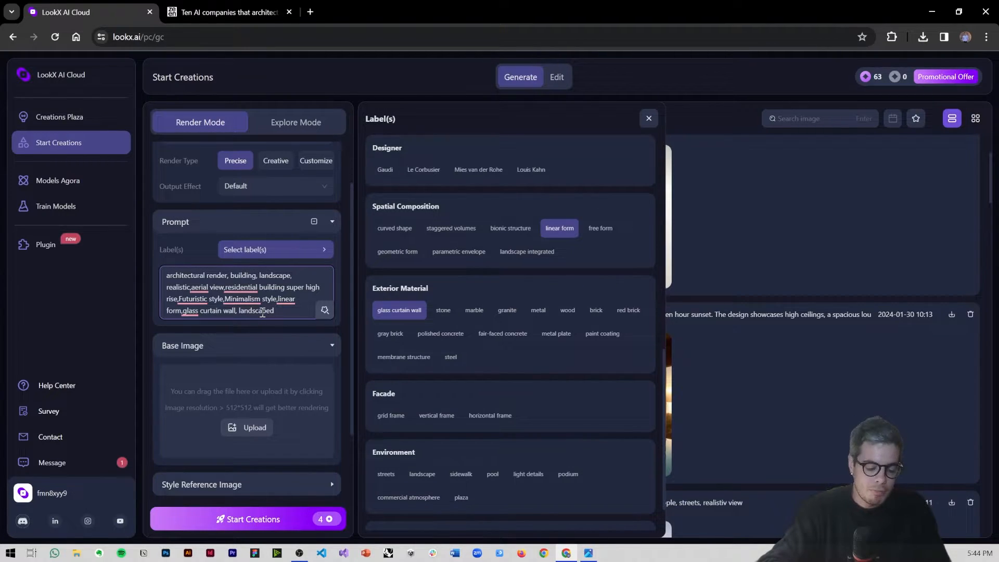
pyautogui.write('street')
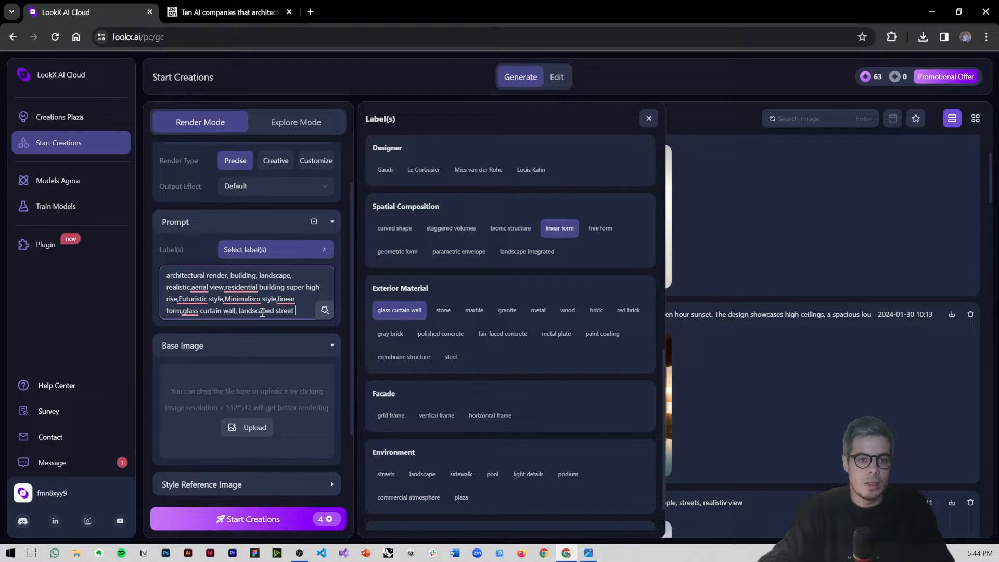
# Step: Upload Sketch.jpg from the Demo_LookX folder on the Desktop as the base image
pyautogui.click(270, 376)
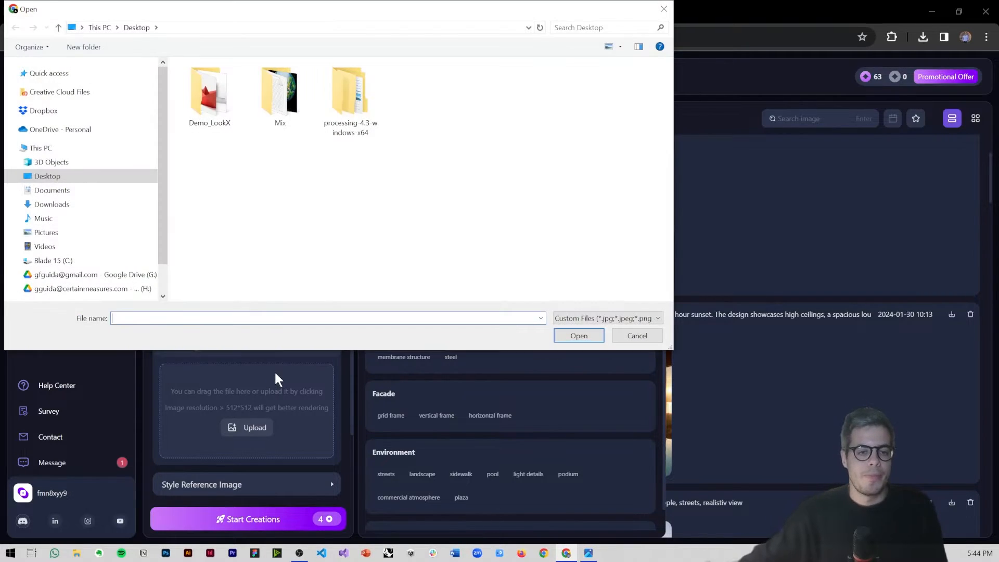
pyautogui.doubleClick(209, 94)
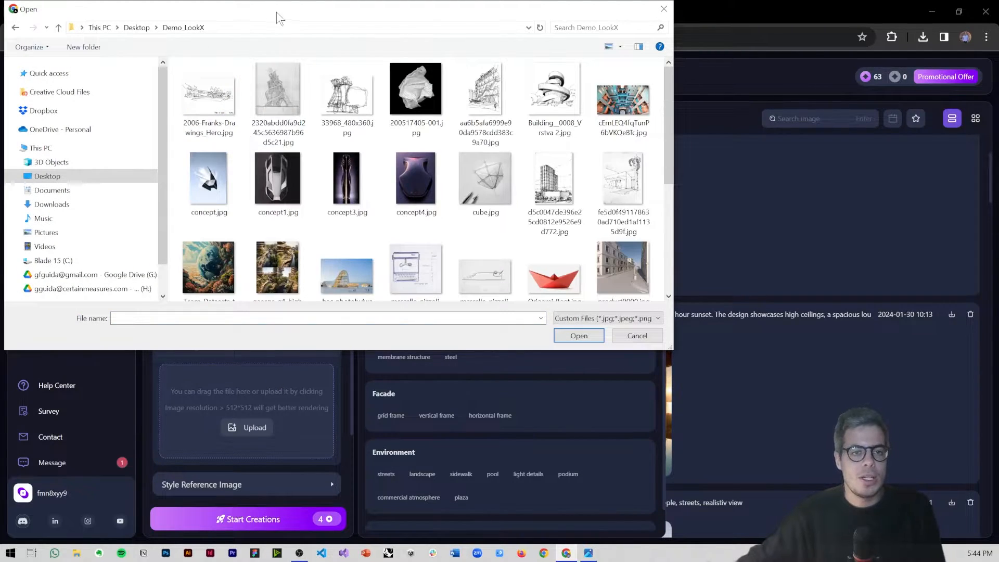
pyautogui.moveTo(277, 15); pyautogui.dragTo(552, 65)
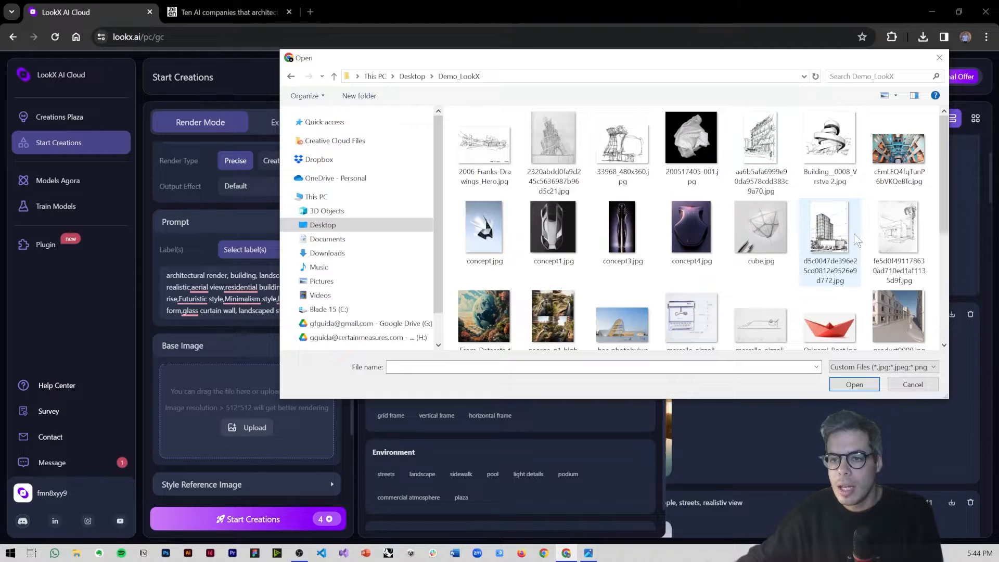
pyautogui.scroll(-3, 748, 223)
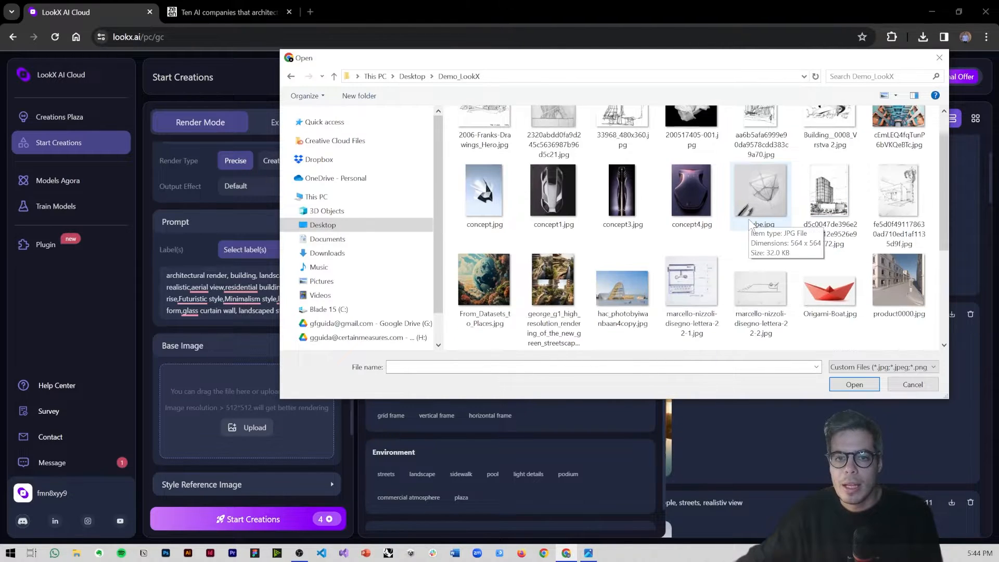
pyautogui.click(693, 285)
pyautogui.press('Right')
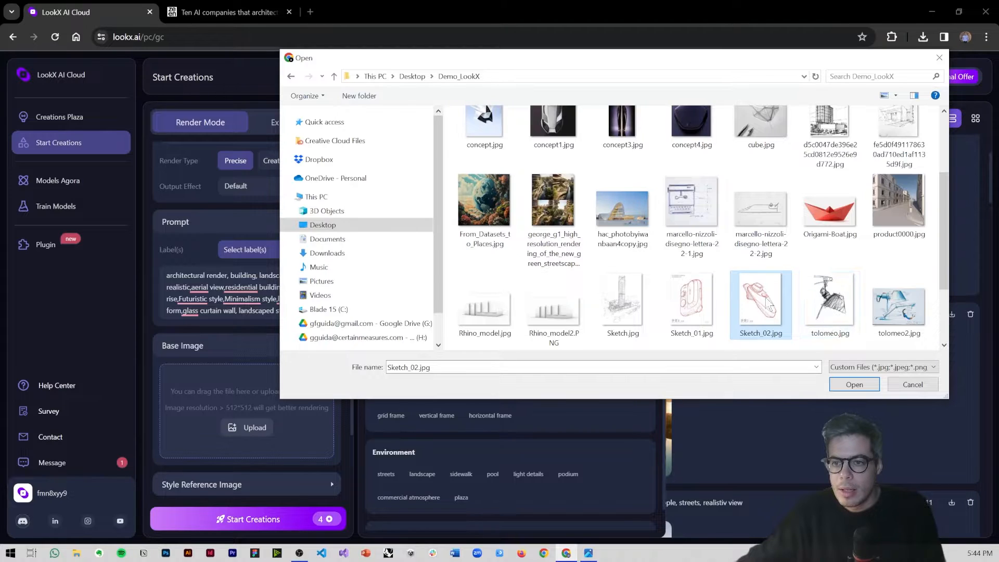
pyautogui.press('Left')
pyautogui.press('Left')
pyautogui.press('Return')
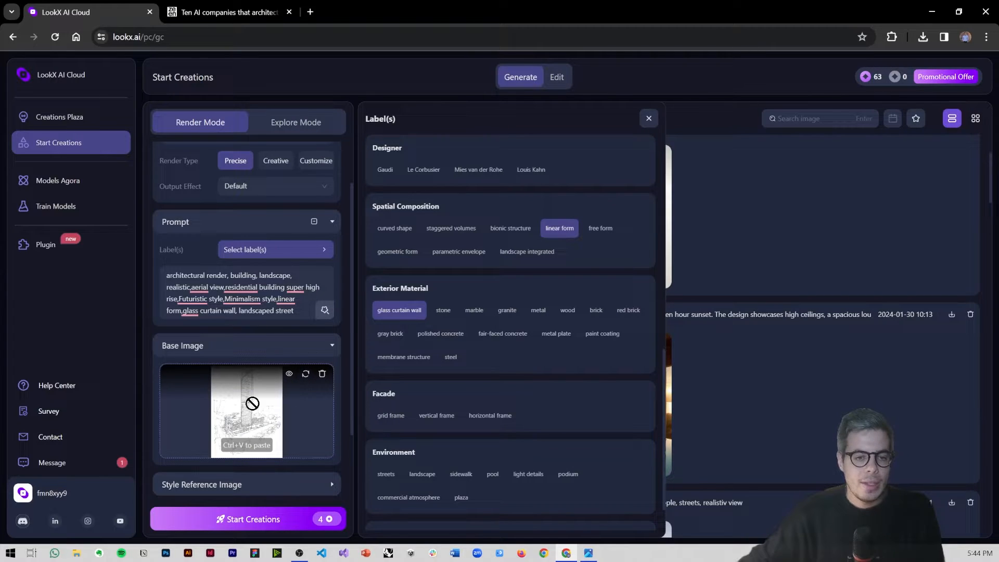
# Step: Open Sketch.jpg from the Demo_LookX folder in the photo viewer, examine the tower sketch enlarged, and return to the browser
pyautogui.click(287, 377)
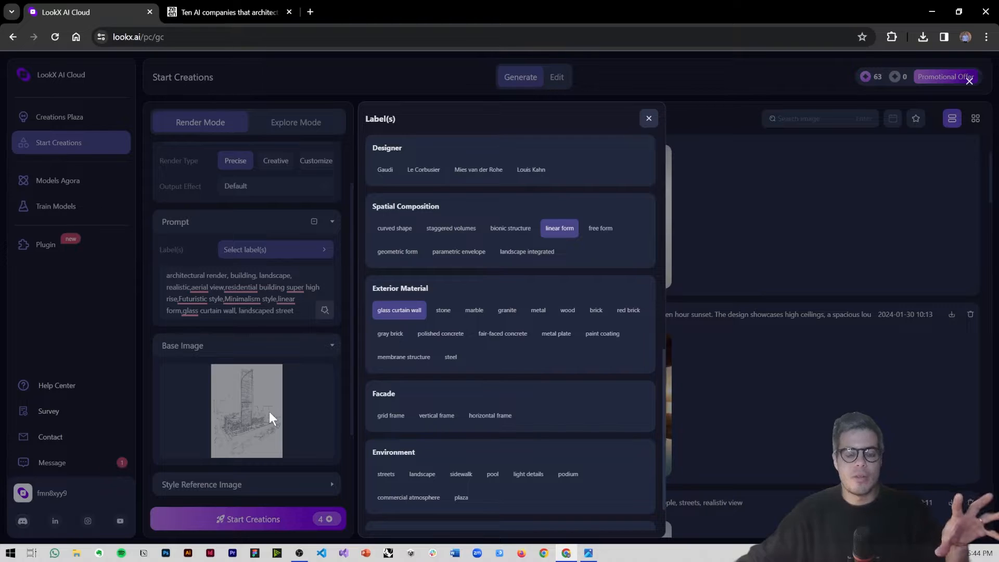
pyautogui.click(76, 552)
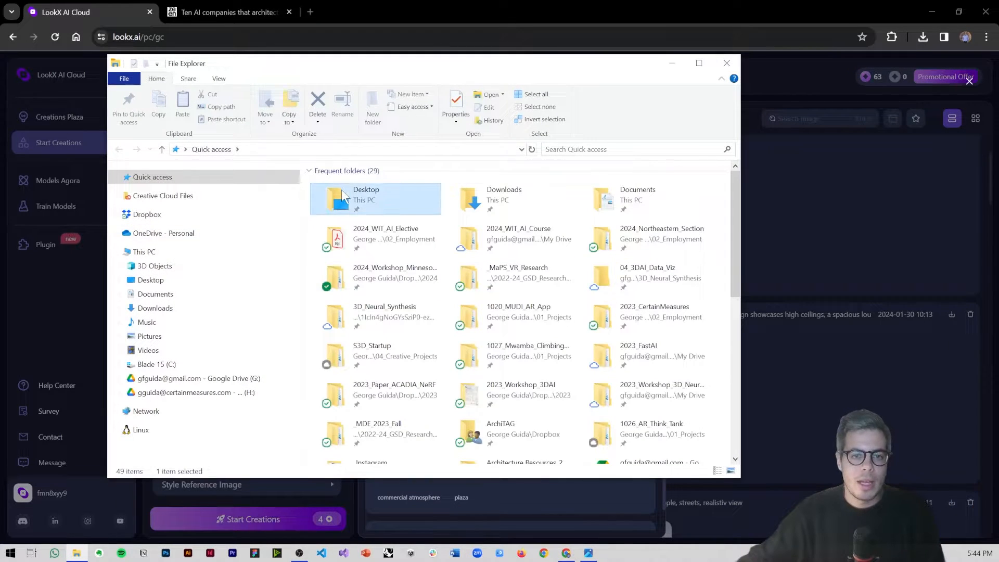
pyautogui.doubleClick(341, 193)
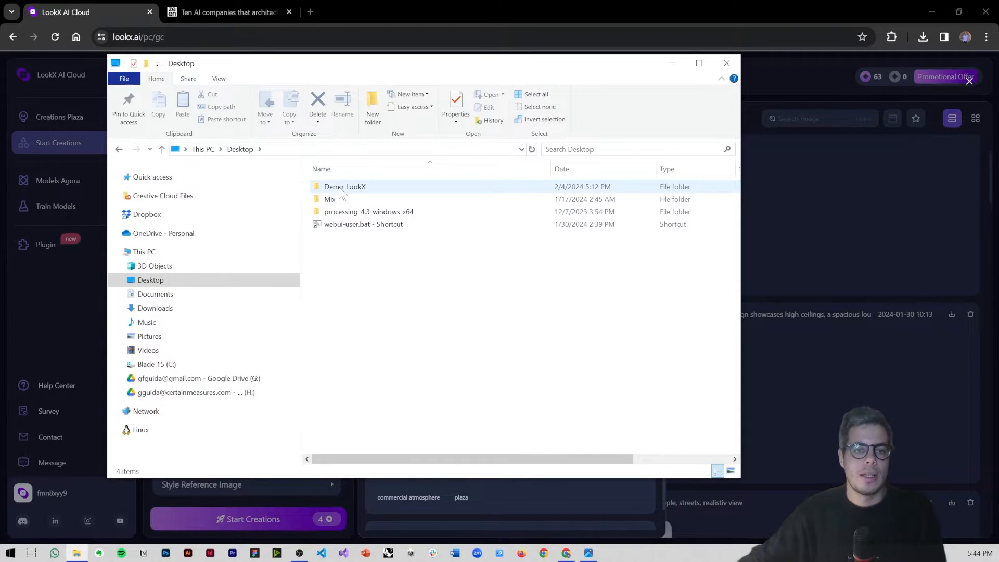
pyautogui.doubleClick(341, 193)
pyautogui.click(343, 219)
pyautogui.press('s')
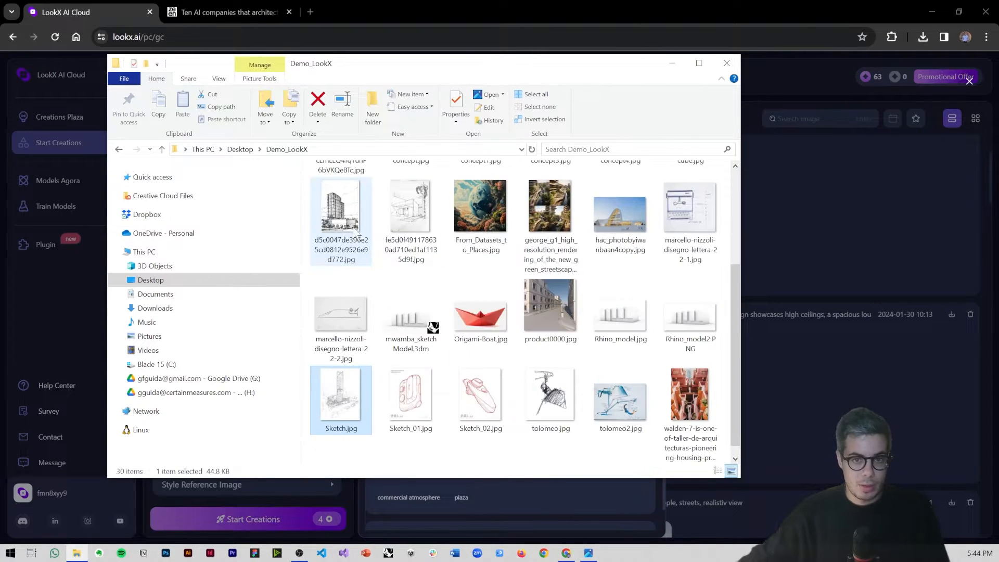
pyautogui.doubleClick(353, 383)
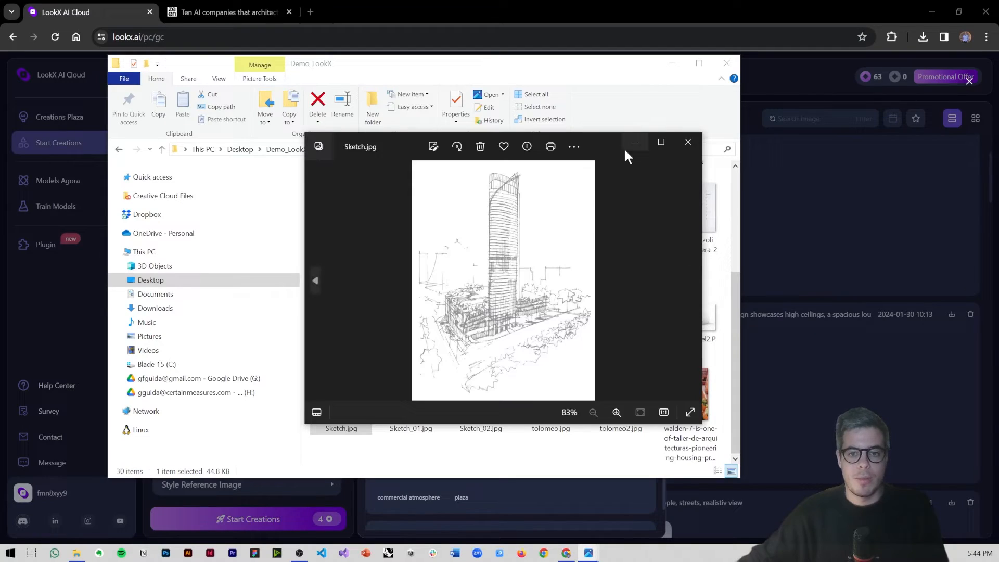
pyautogui.click(661, 142)
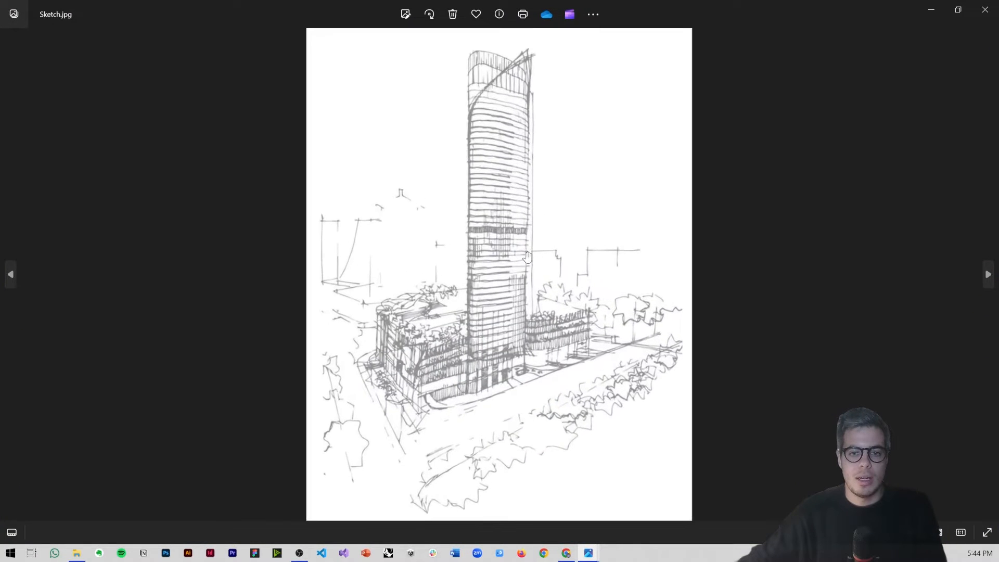
pyautogui.scroll(1, 527, 257)
pyautogui.moveTo(528, 255)
pyautogui.mouseDown()
pyautogui.moveTo(522, 248)
pyautogui.moveTo(522, 272)
pyautogui.mouseUp()
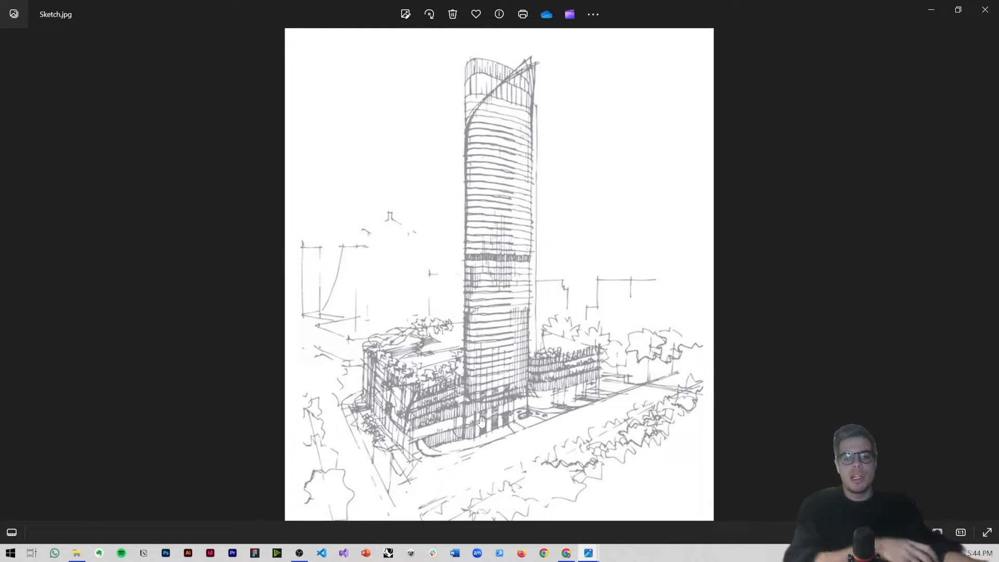
pyautogui.click(931, 9)
pyautogui.click(686, 27)
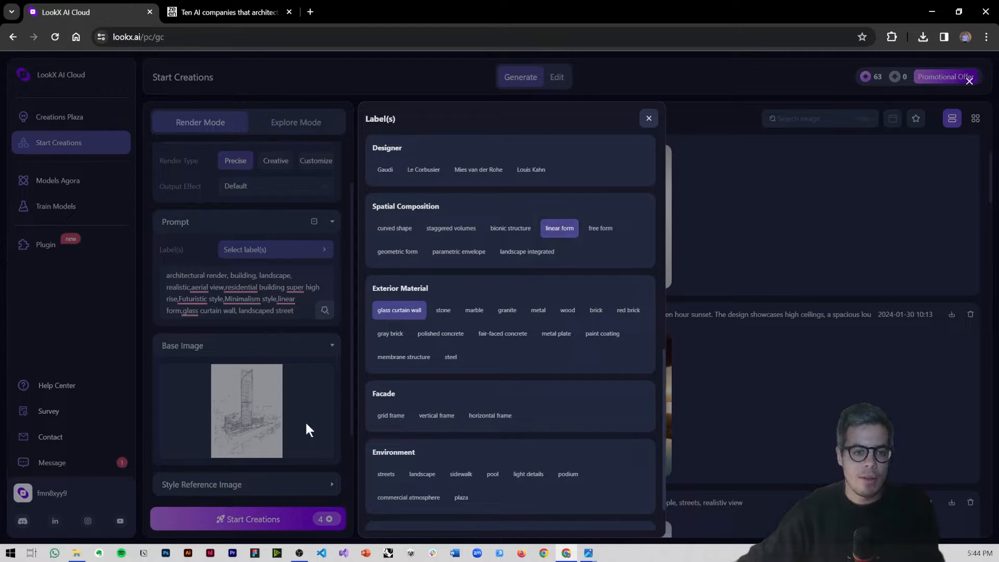
# Step: Set the number of creations to 2, start the generation without a style reference image, and close the label list
pyautogui.scroll(-3, 313, 422)
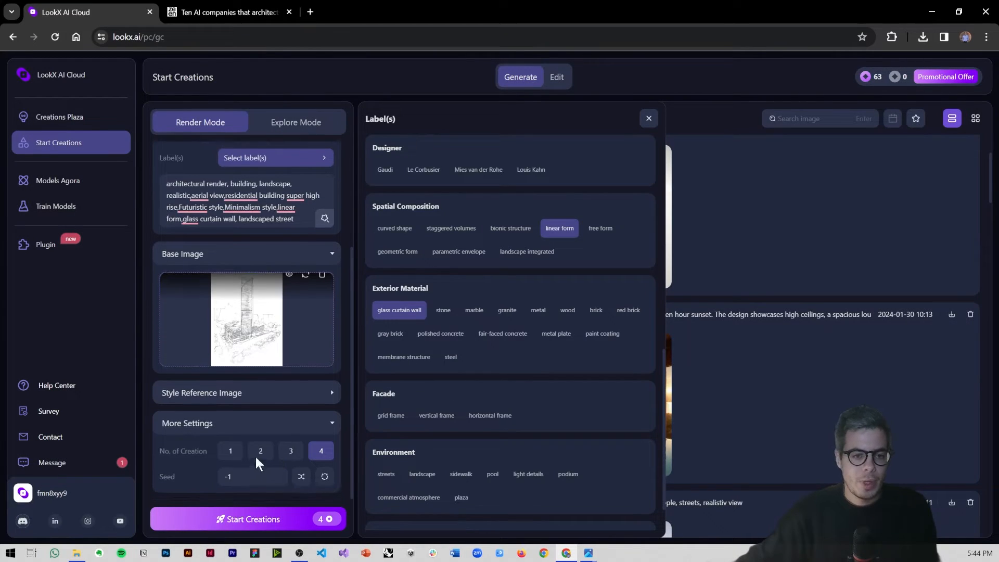
pyautogui.click(216, 395)
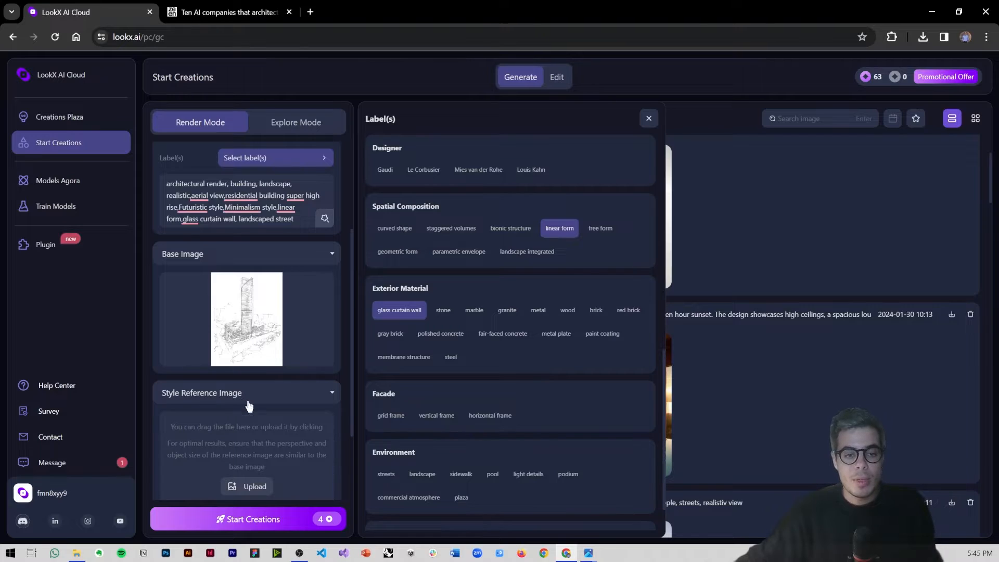
pyautogui.click(245, 403)
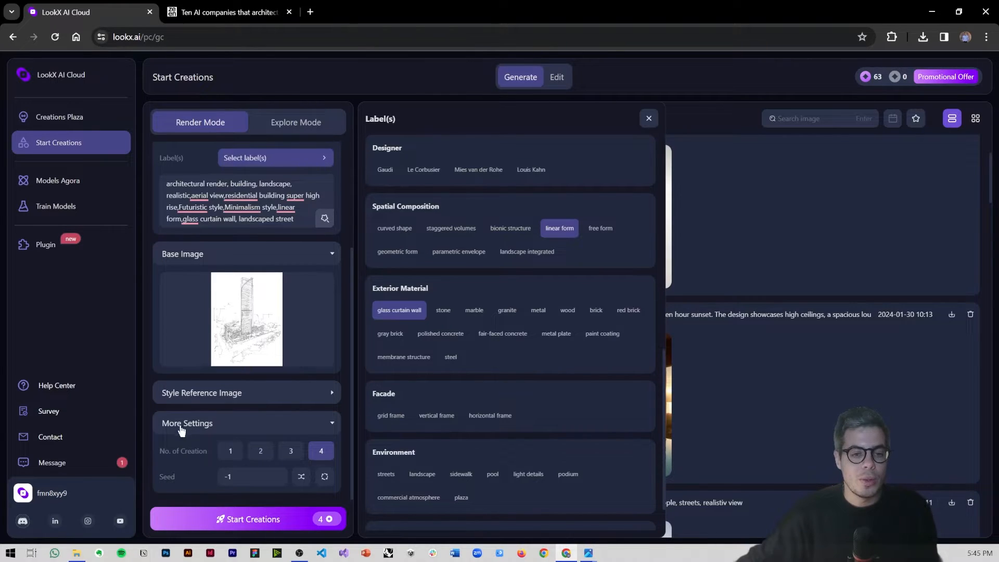
pyautogui.click(261, 453)
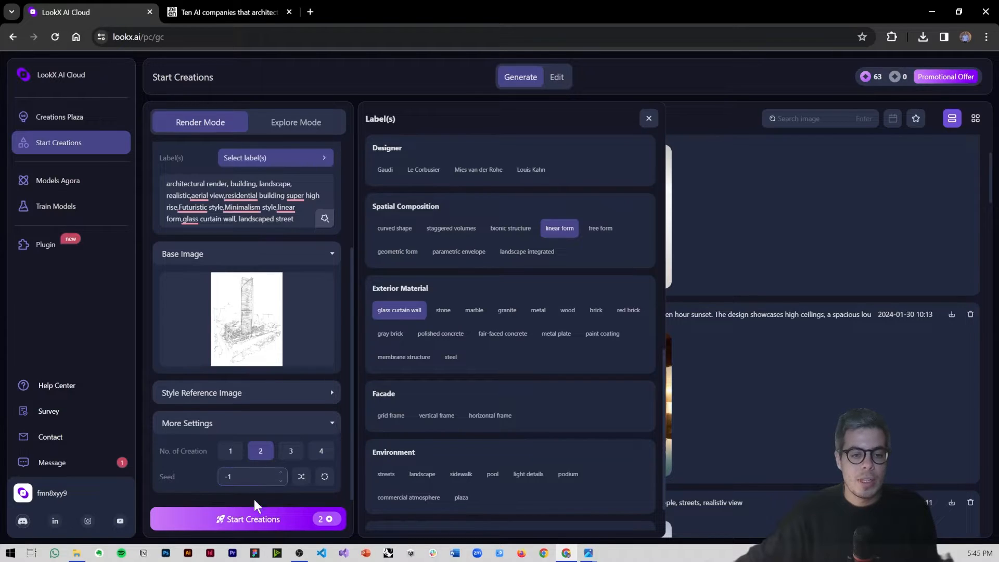
pyautogui.click(255, 527)
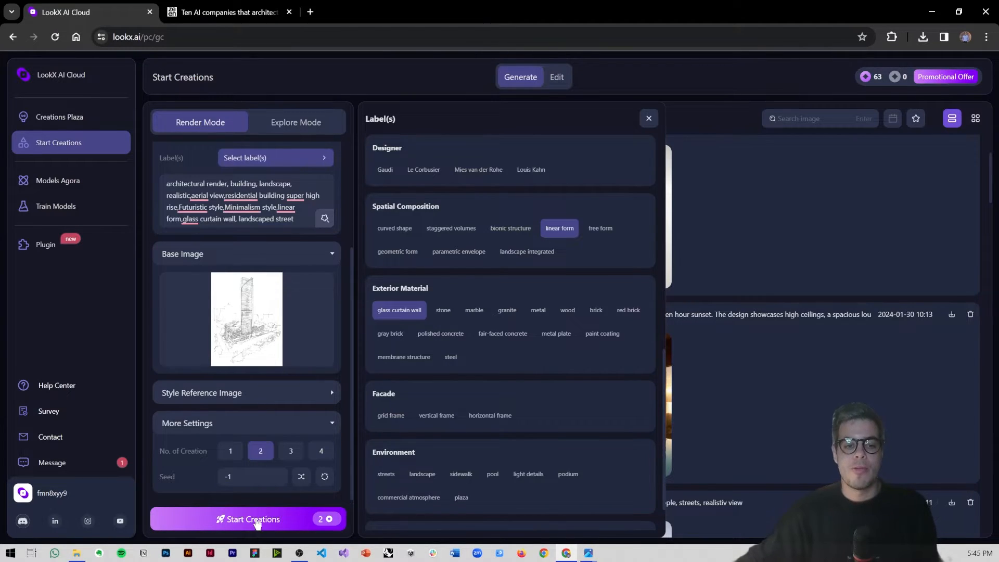
pyautogui.click(647, 119)
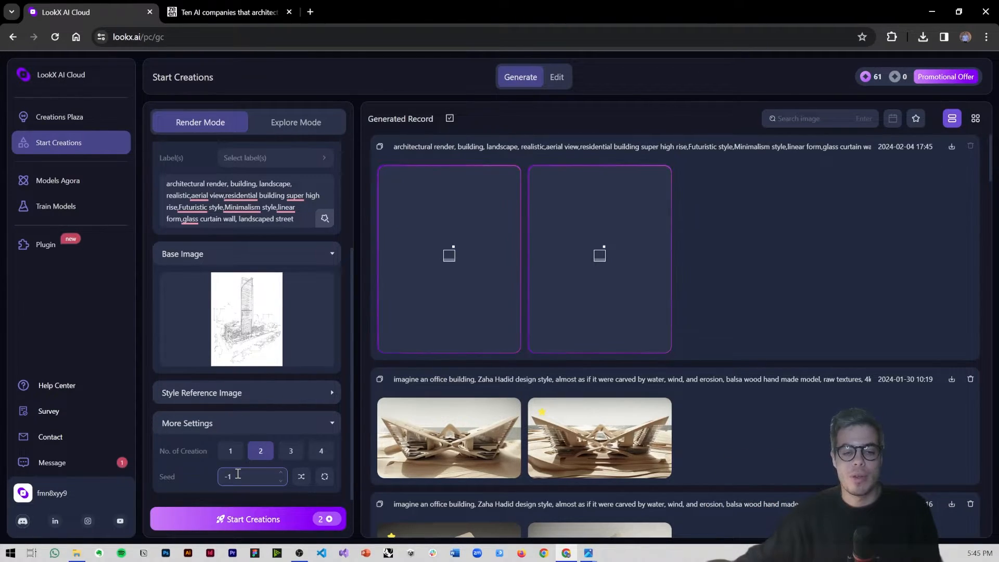
# Step: Examine the seed setting, the X-credit balance and the subscription plans in the promotional offer
pyautogui.doubleClick(215, 474)
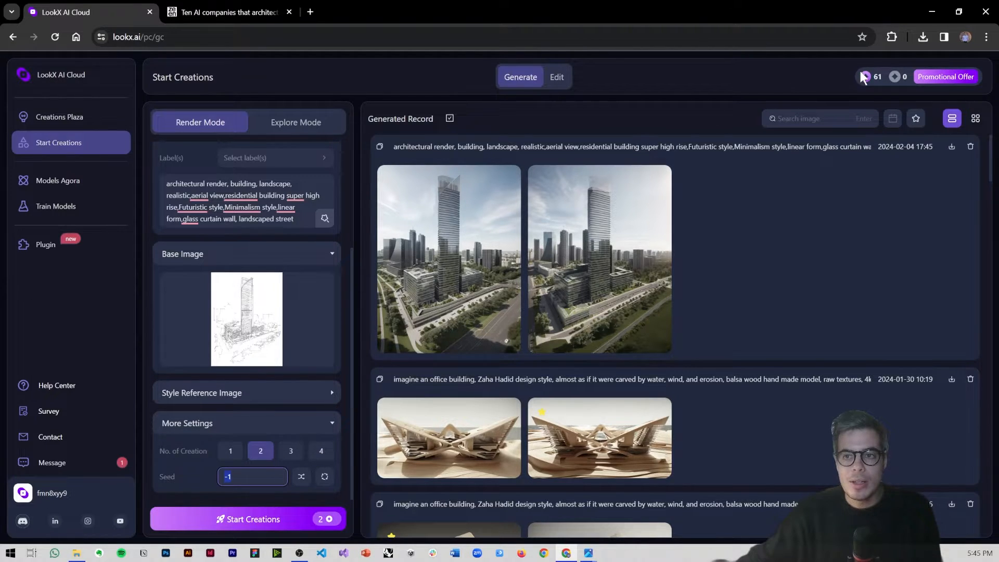
pyautogui.moveTo(865, 76)
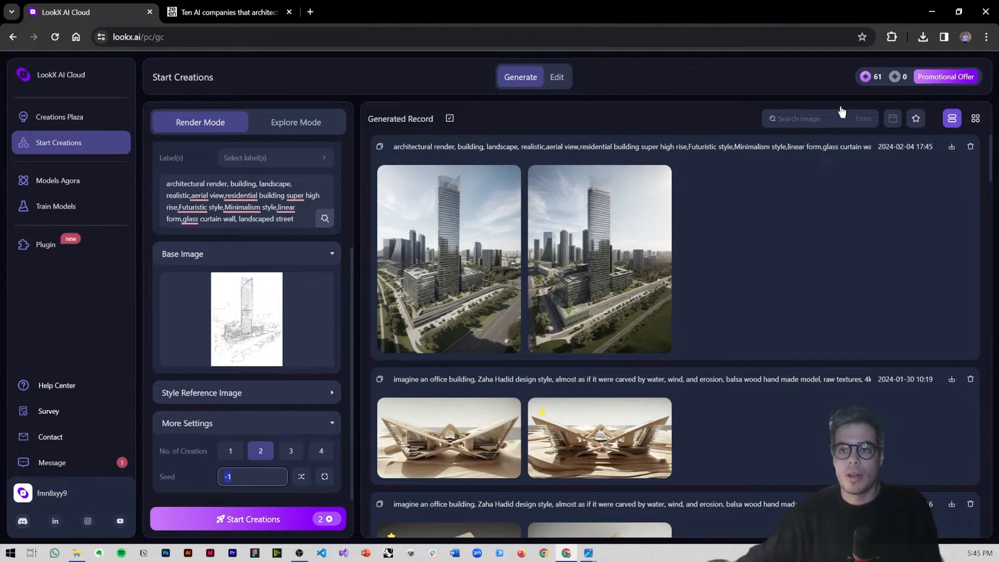
pyautogui.click(962, 79)
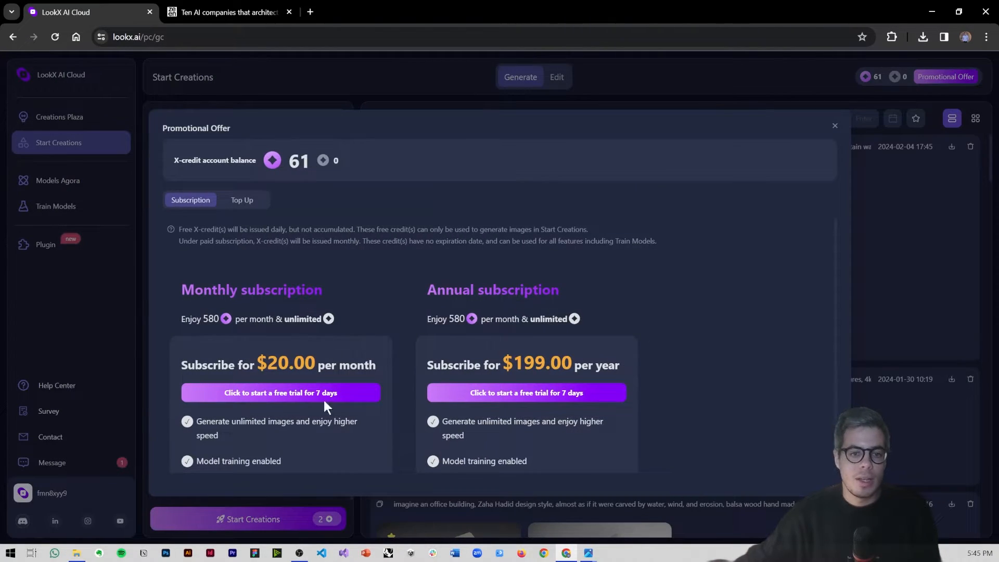
pyautogui.click(953, 242)
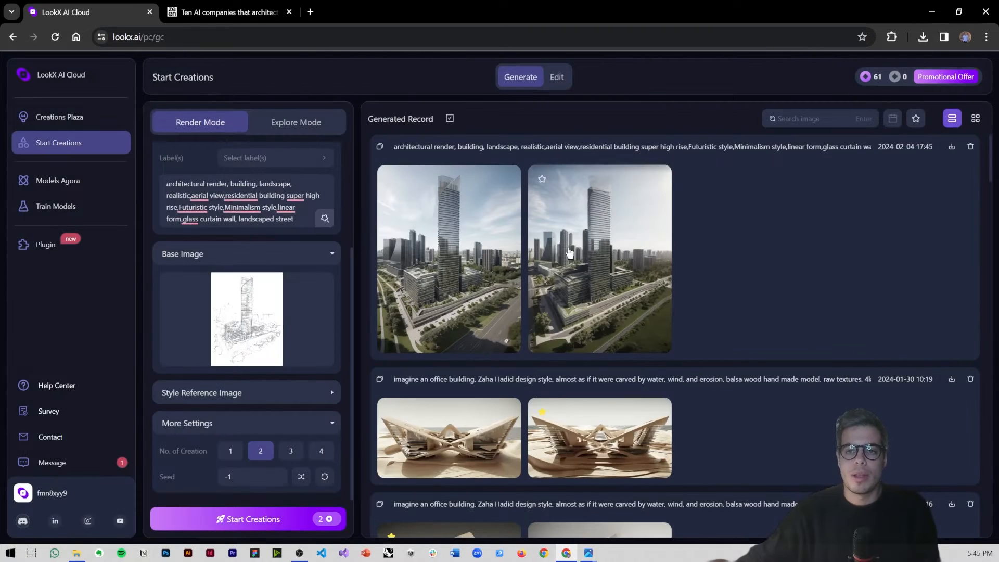
# Step: Open the first generated tower render and compare it with the base sketch and the prompt's building and curtain wall terms
pyautogui.click(476, 250)
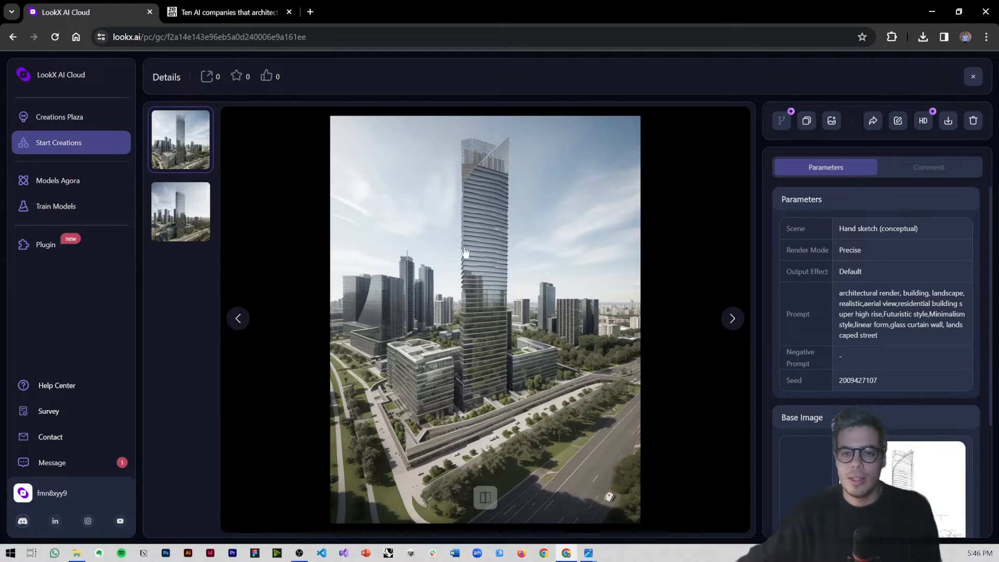
pyautogui.click(485, 502)
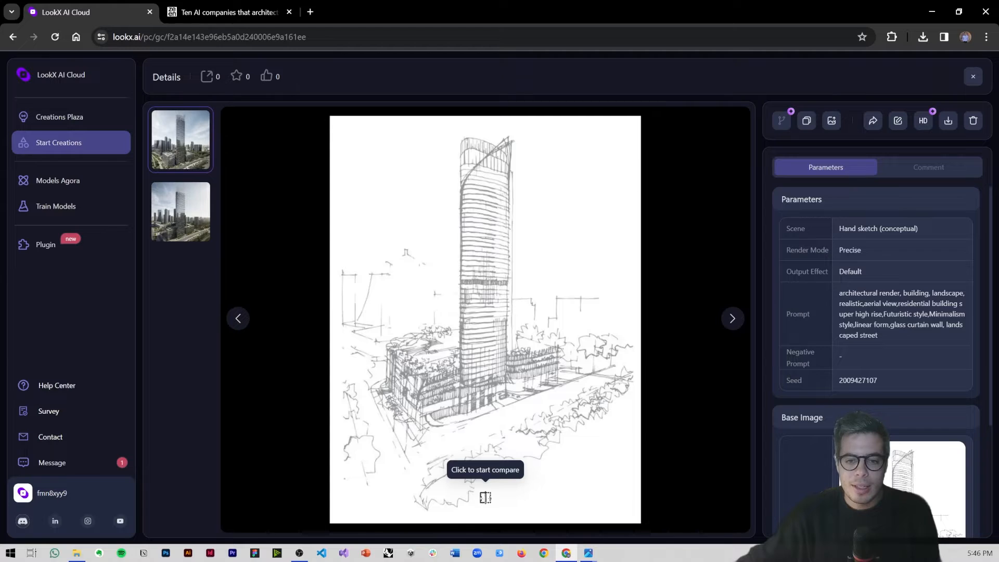
pyautogui.click(485, 498)
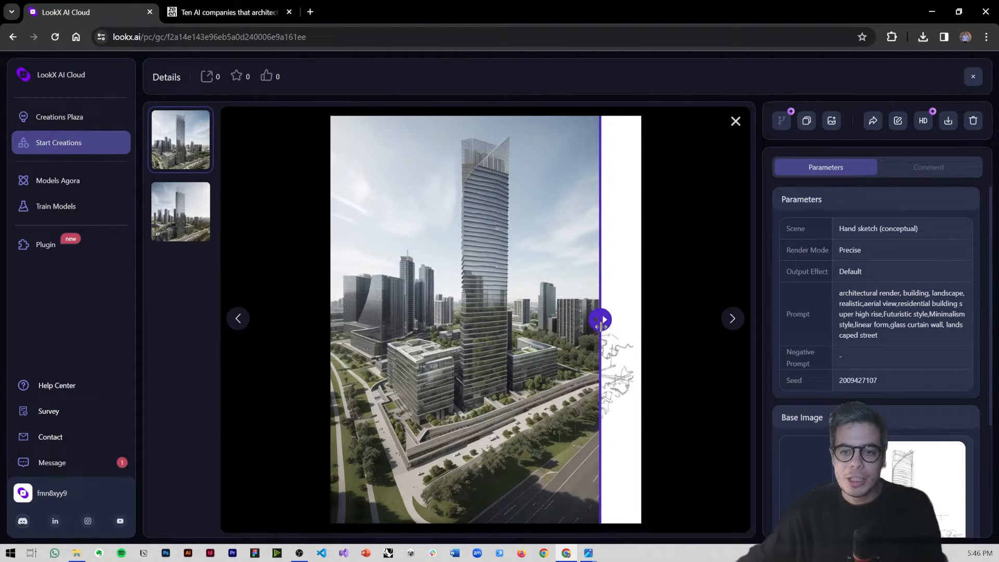
pyautogui.moveTo(601, 327)
pyautogui.mouseDown()
pyautogui.moveTo(370, 326)
pyautogui.moveTo(523, 319)
pyautogui.mouseUp()
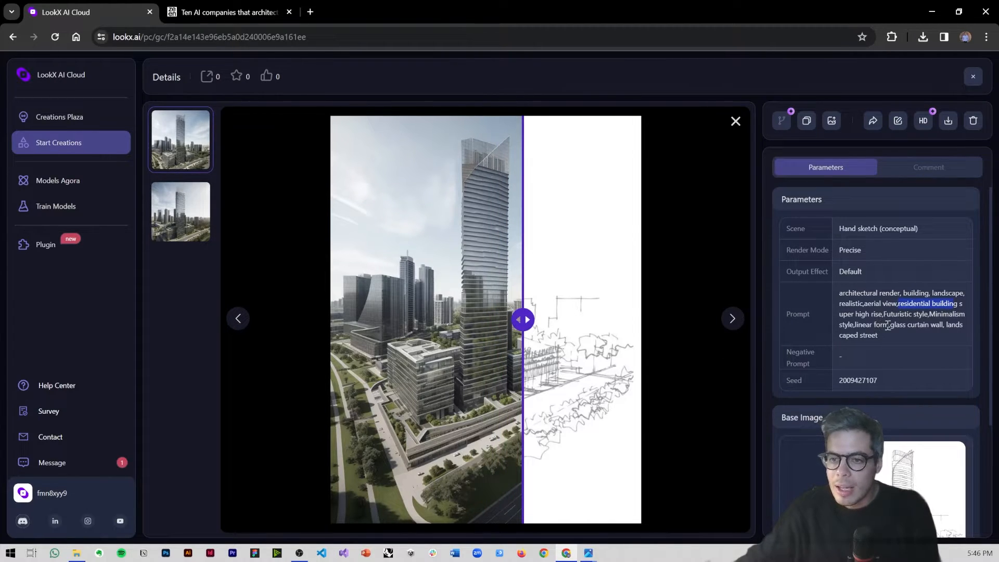
pyautogui.moveTo(890, 324); pyautogui.dragTo(936, 325)
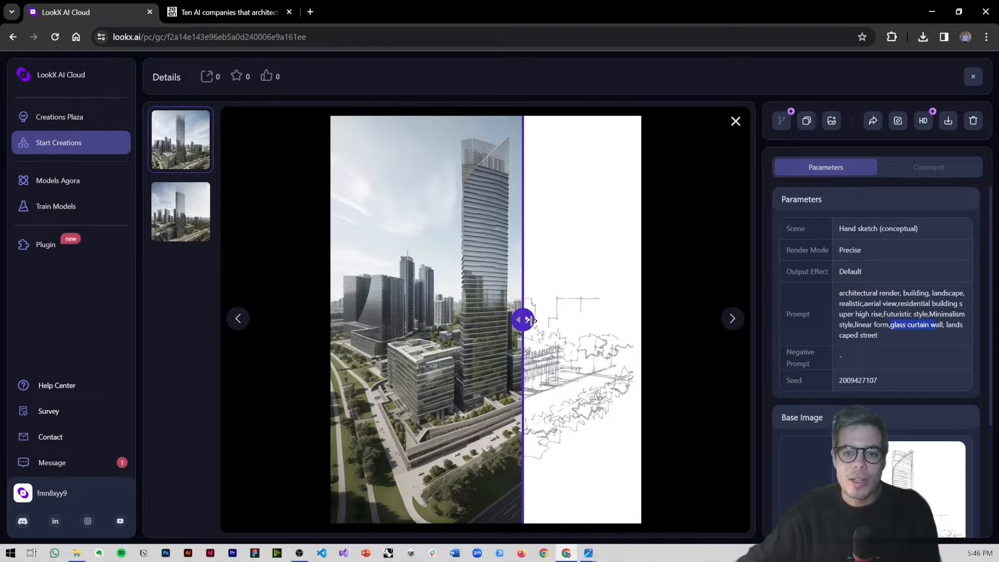
pyautogui.moveTo(529, 320); pyautogui.dragTo(573, 319)
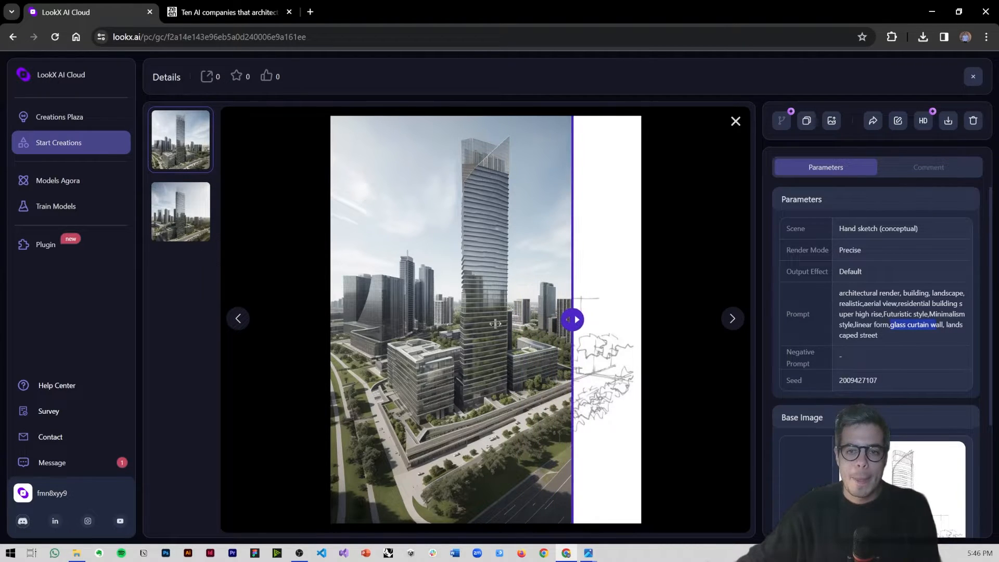
pyautogui.moveTo(495, 324); pyautogui.dragTo(578, 321)
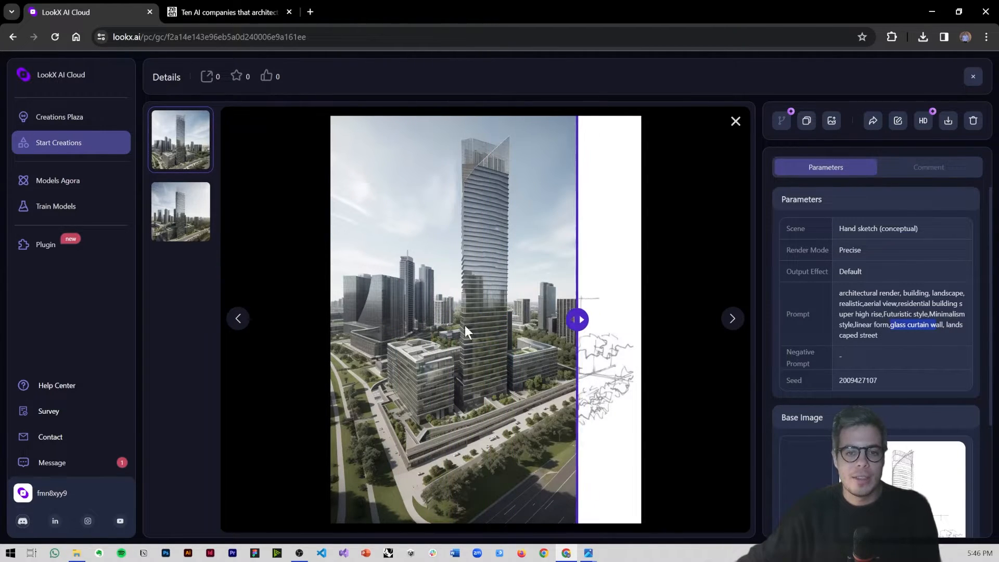
pyautogui.click(458, 326)
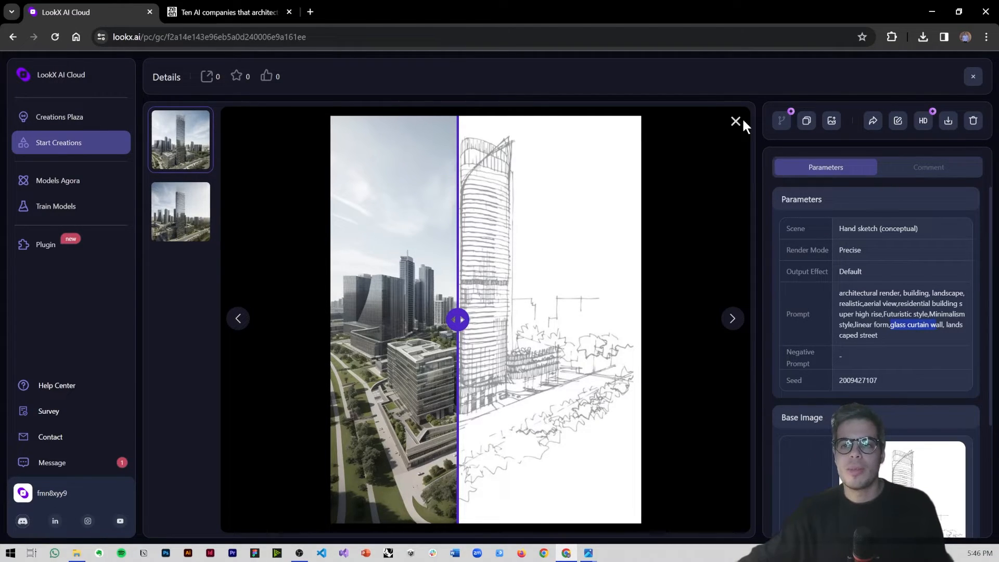
# Step: Upscale the first tower render with the 2x Restore details optimization
pyautogui.click(923, 121)
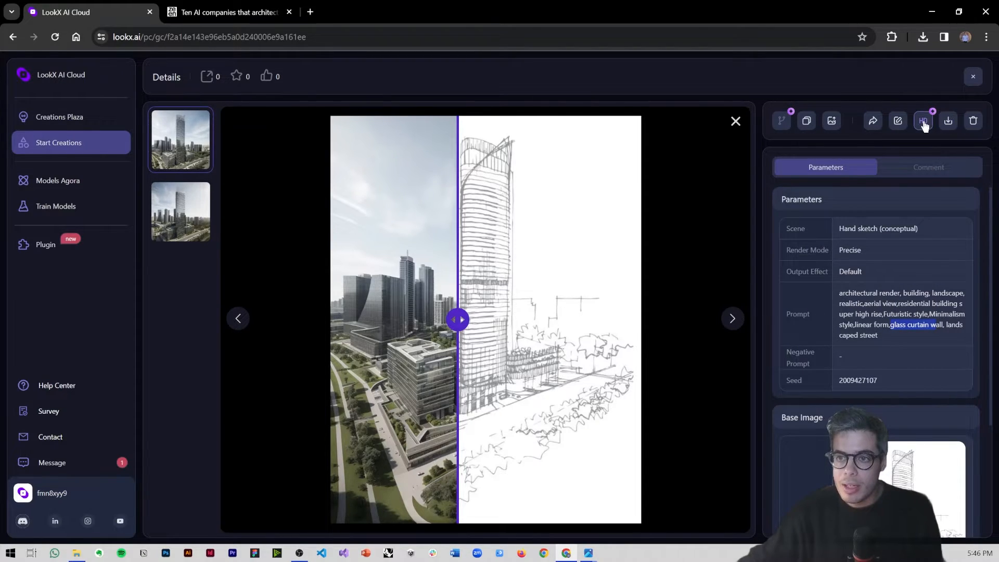
pyautogui.moveTo(923, 123)
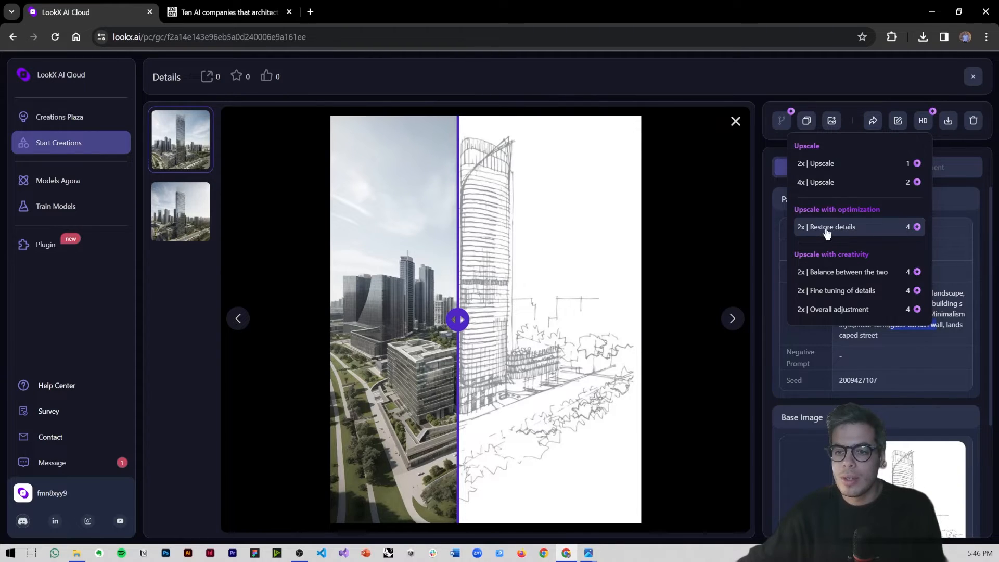
pyautogui.click(816, 232)
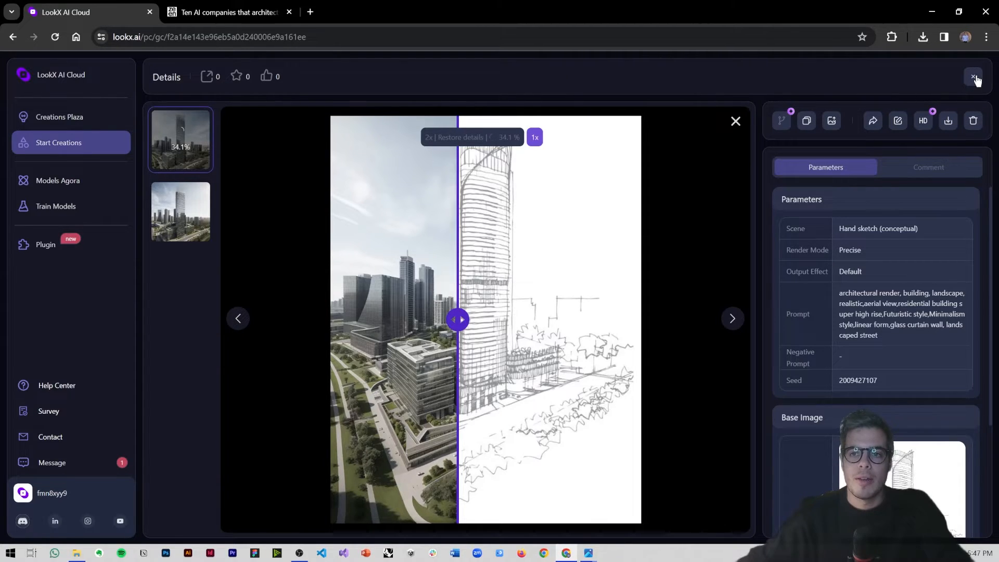
# Step: Close the render details and view the generated records as a gallery of saved images, restoring the full list view
pyautogui.click(974, 78)
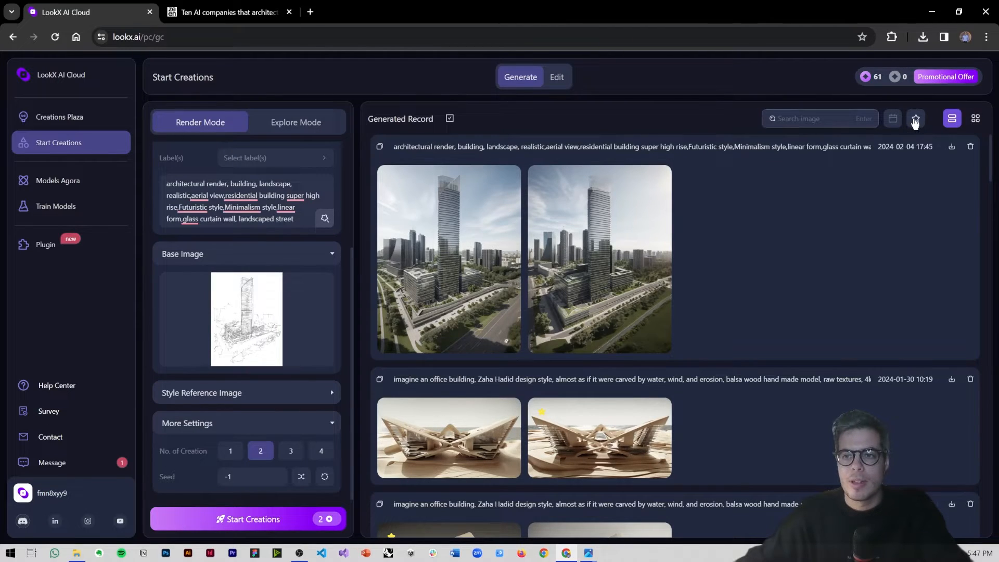
pyautogui.click(975, 120)
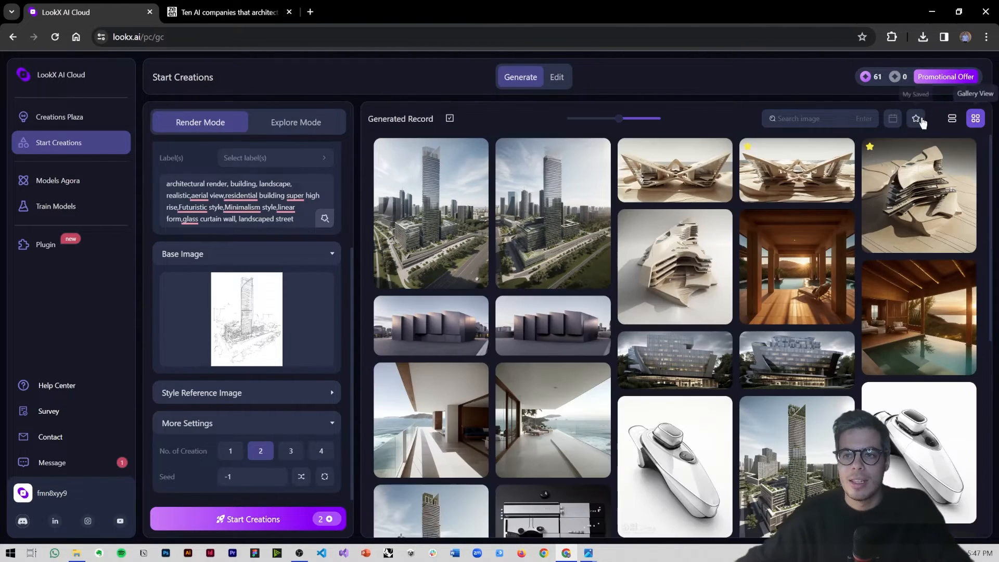
pyautogui.click(916, 120)
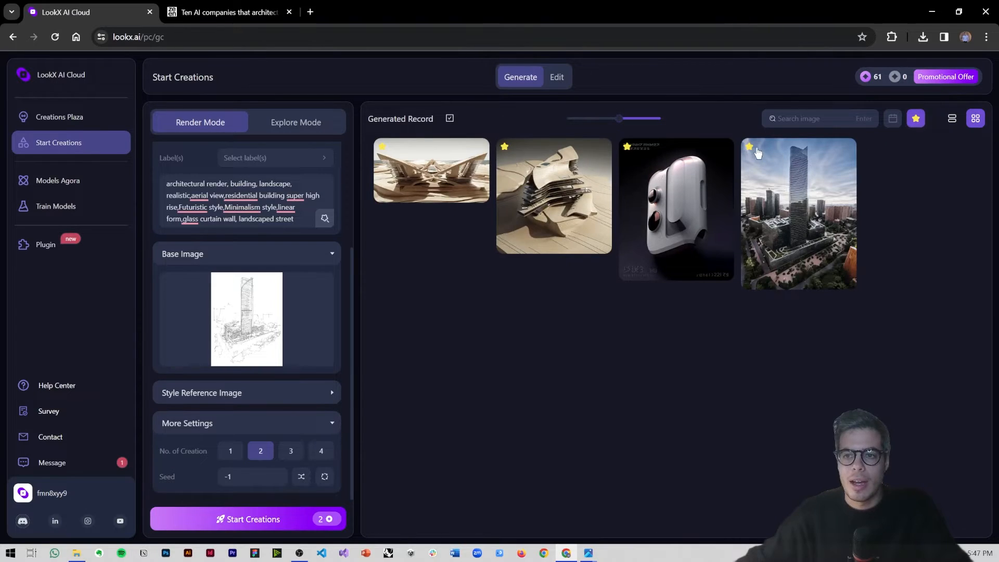
pyautogui.click(952, 119)
pyautogui.click(916, 120)
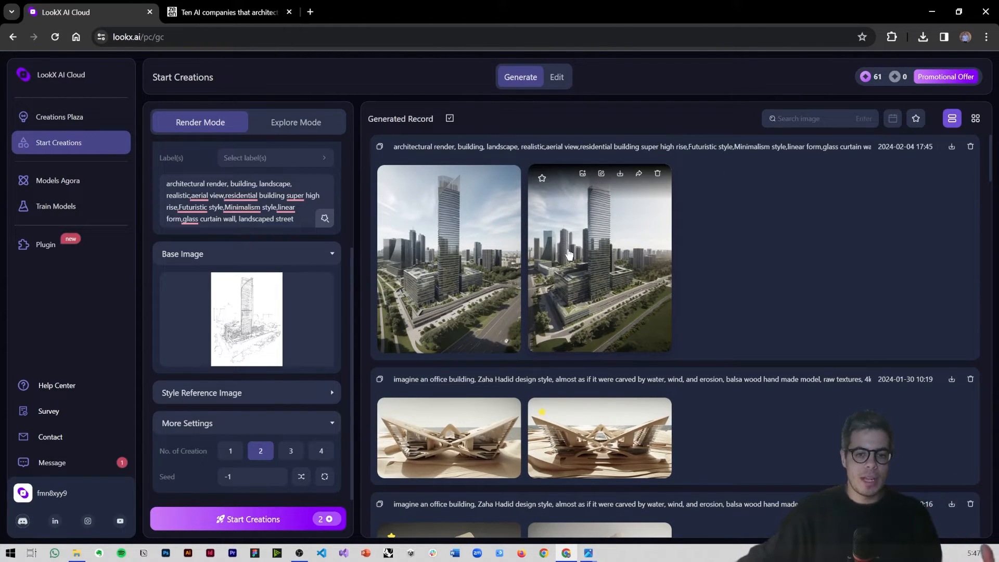
# Step: Open the starred Zaha Hadid-style office building render and compare it with its red paper boat reference image
pyautogui.scroll(-1, 546, 276)
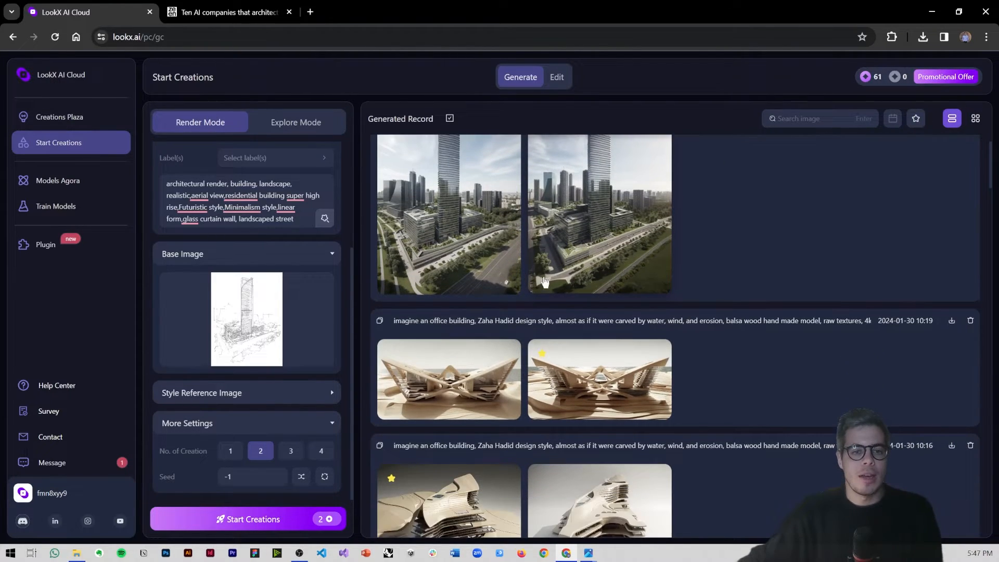
pyautogui.click(585, 385)
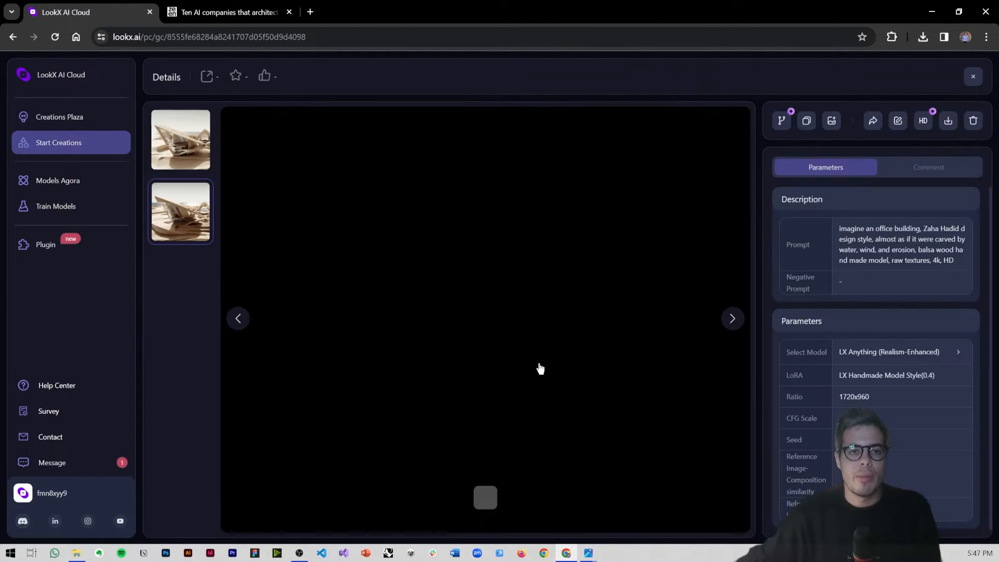
pyautogui.click(485, 497)
pyautogui.moveTo(486, 320); pyautogui.dragTo(301, 321)
pyautogui.click(501, 321)
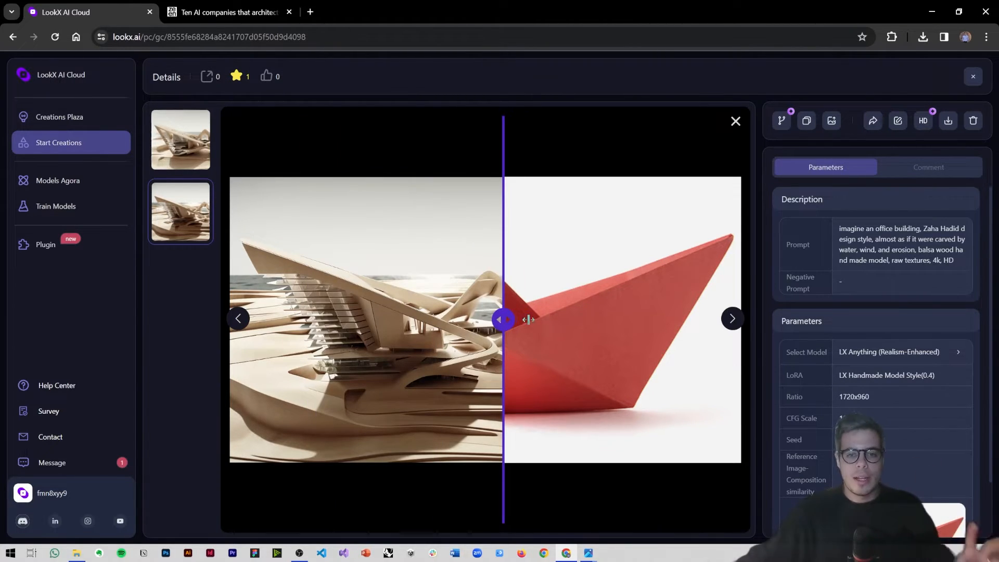
pyautogui.moveTo(503, 320); pyautogui.dragTo(524, 320)
pyautogui.moveTo(624, 321); pyautogui.dragTo(586, 318)
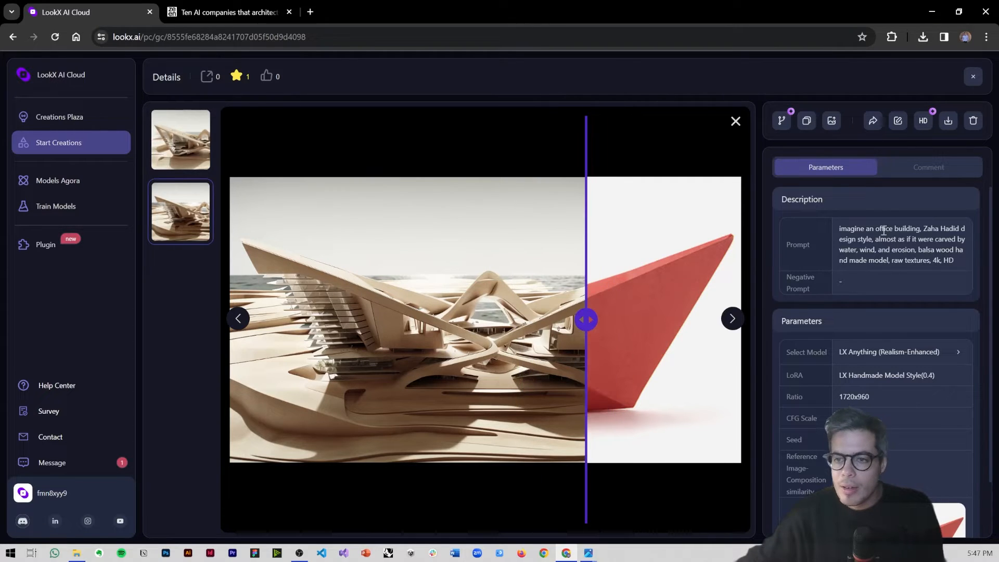
# Step: Highlight "balsa wood hand made model" in the render's prompt, compare the result with the reference again, and close the details
pyautogui.moveTo(894, 228); pyautogui.dragTo(888, 260)
pyautogui.click(904, 251)
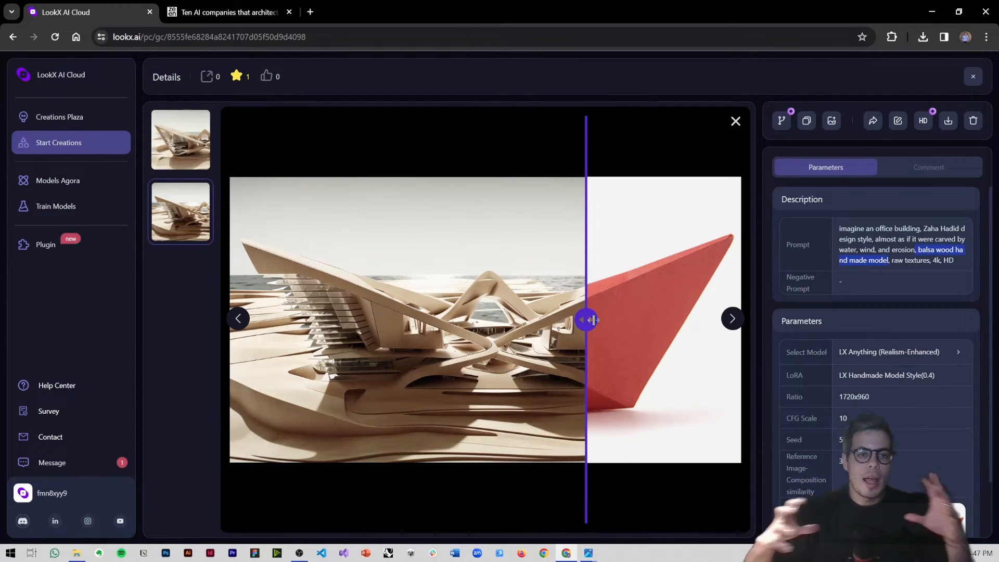
pyautogui.moveTo(587, 320); pyautogui.dragTo(676, 320)
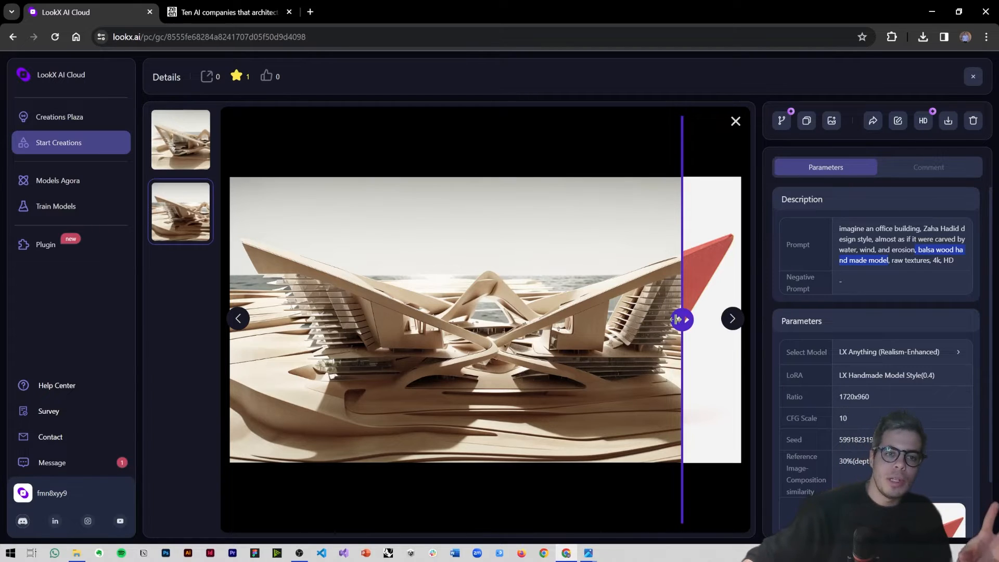
pyautogui.moveTo(677, 319); pyautogui.dragTo(644, 319)
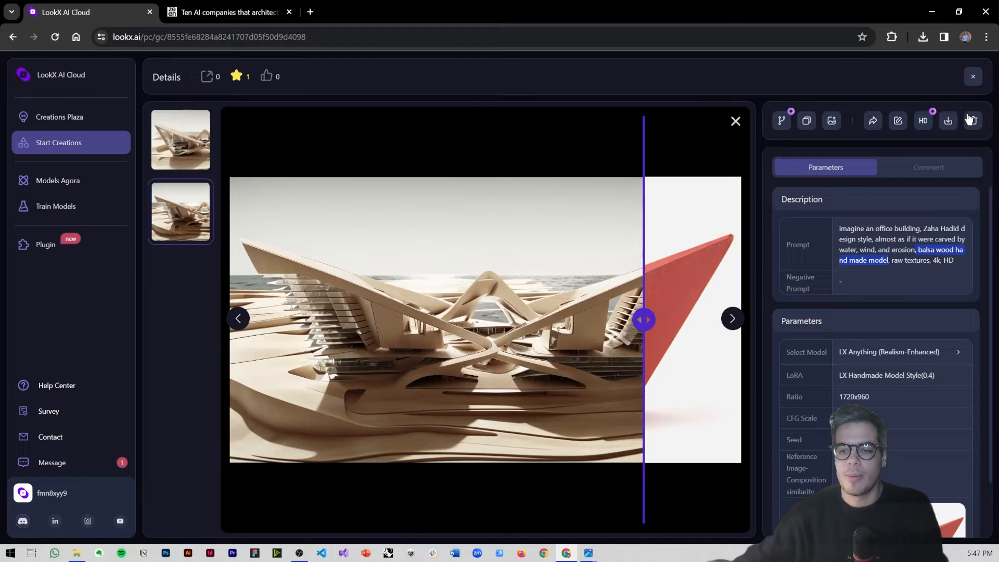
pyautogui.click(973, 77)
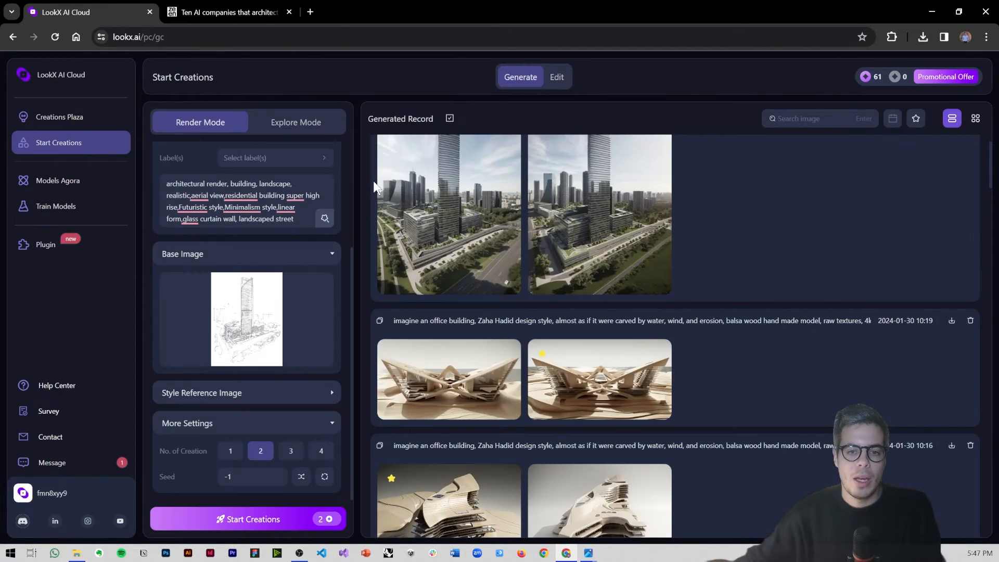
# Step: Upload concept3.jpg from the Demo_LookX folder as the style reference image and review the Render Mode settings
pyautogui.click(198, 401)
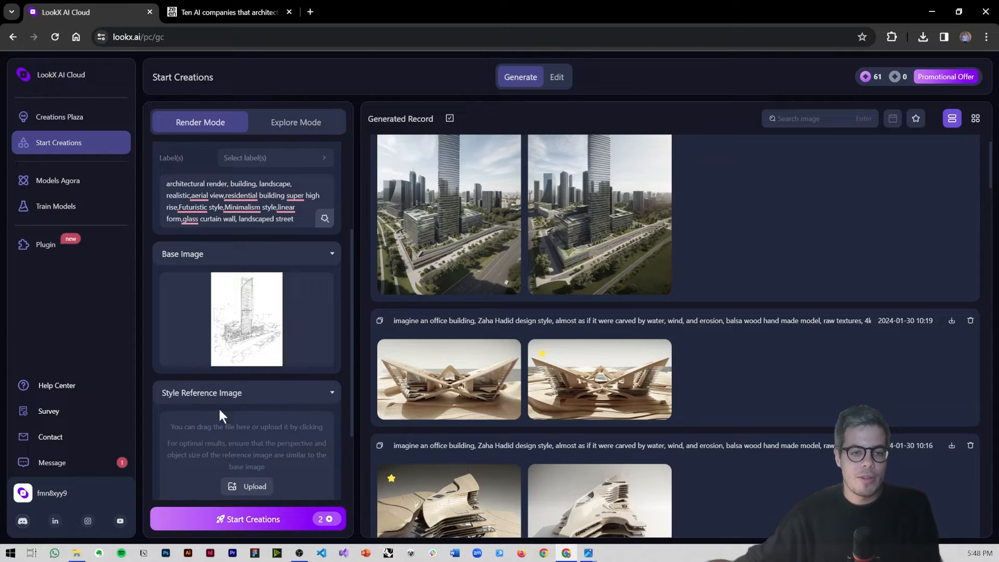
pyautogui.click(236, 444)
pyautogui.click(620, 233)
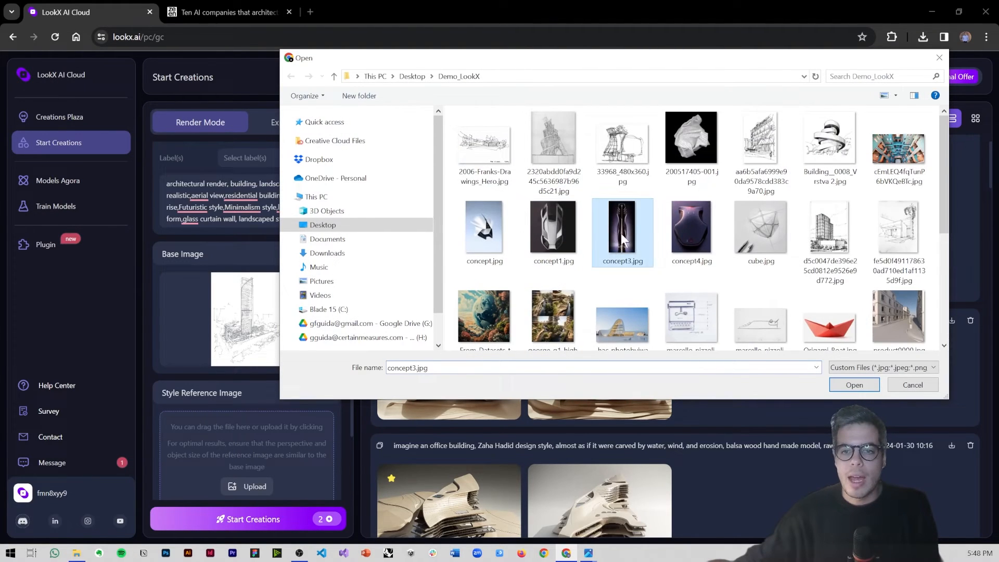
pyautogui.click(854, 384)
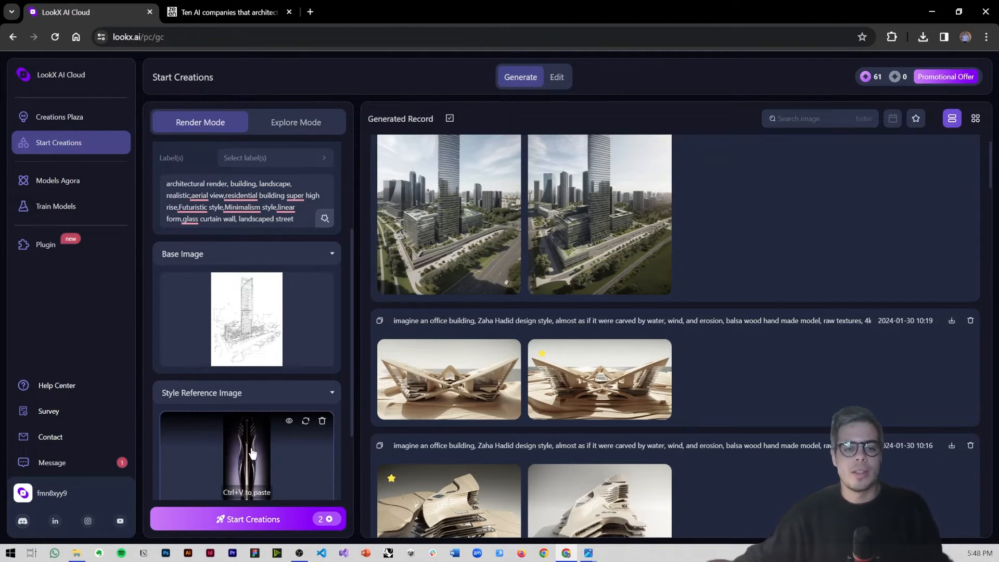
pyautogui.scroll(-1, 263, 421)
pyautogui.scroll(3, 287, 145)
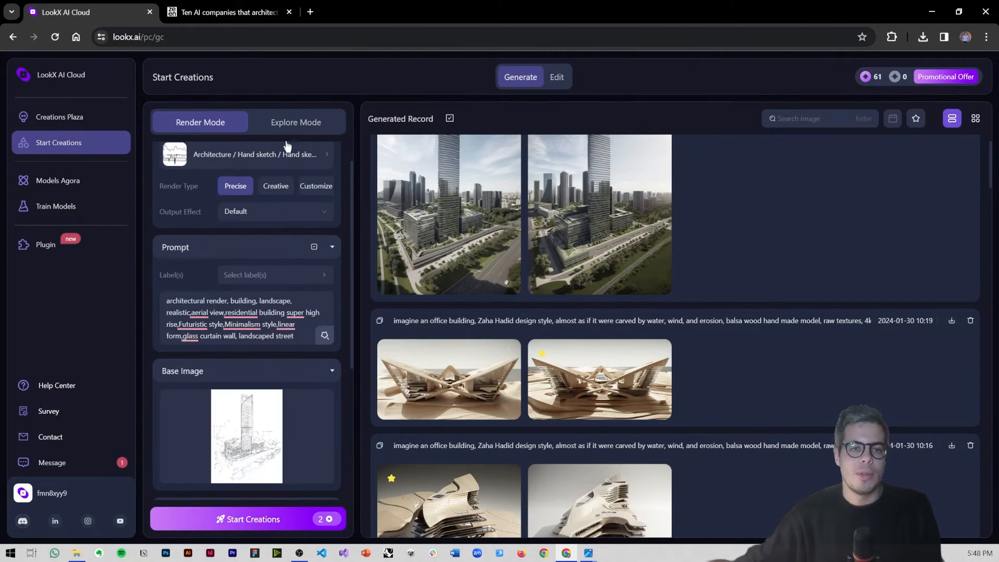
# Step: Switch to Explore Mode and examine the recommended checkpoint models and the shared LoRA style models
pyautogui.click(290, 131)
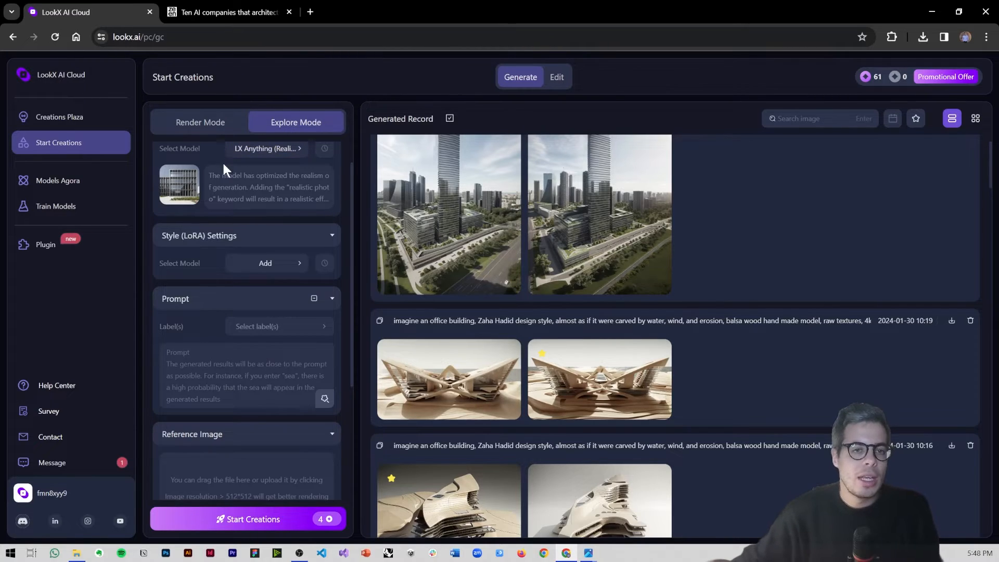
pyautogui.click(247, 152)
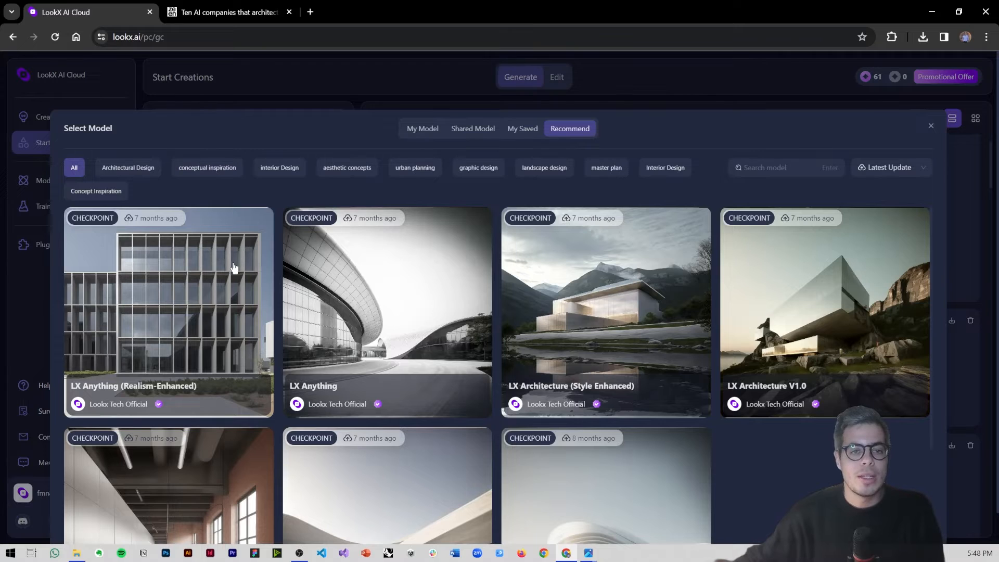
pyautogui.scroll(-2, 284, 284)
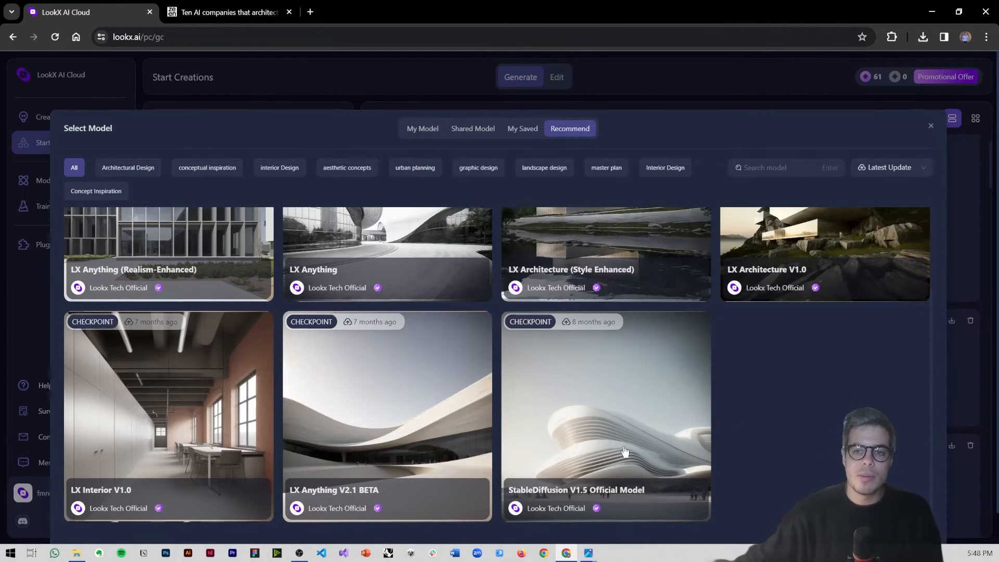
pyautogui.scroll(2, 624, 457)
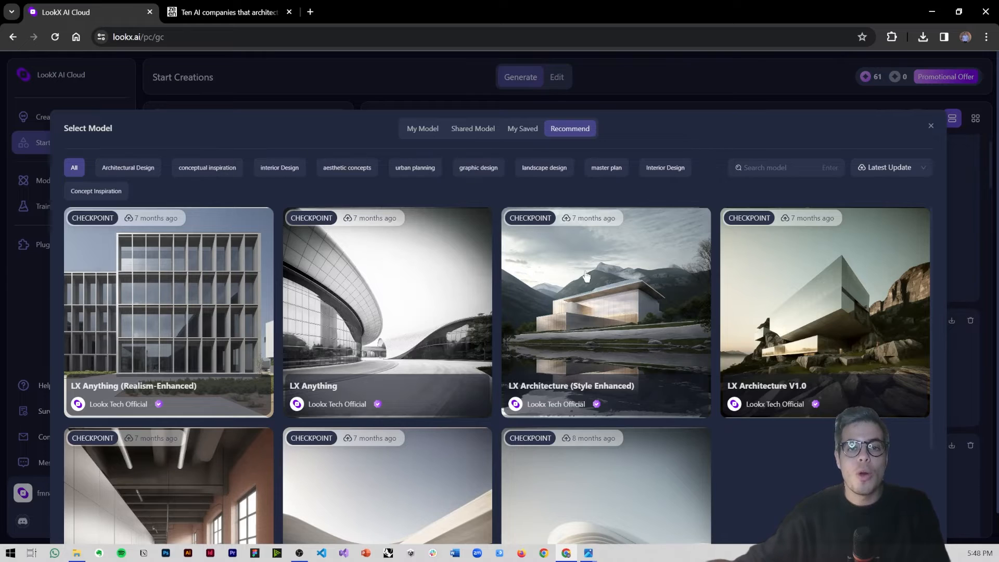
pyautogui.click(931, 127)
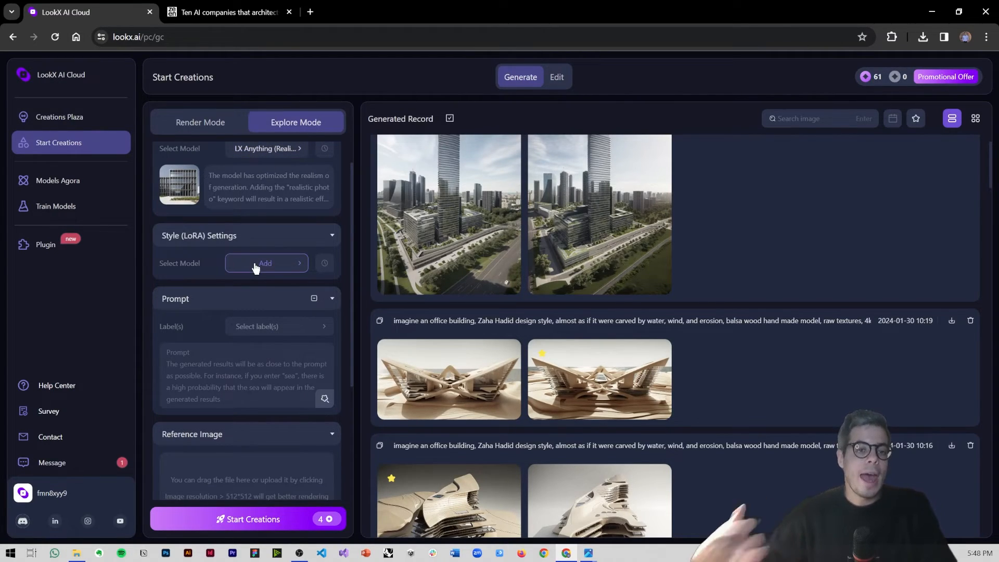
pyautogui.click(255, 264)
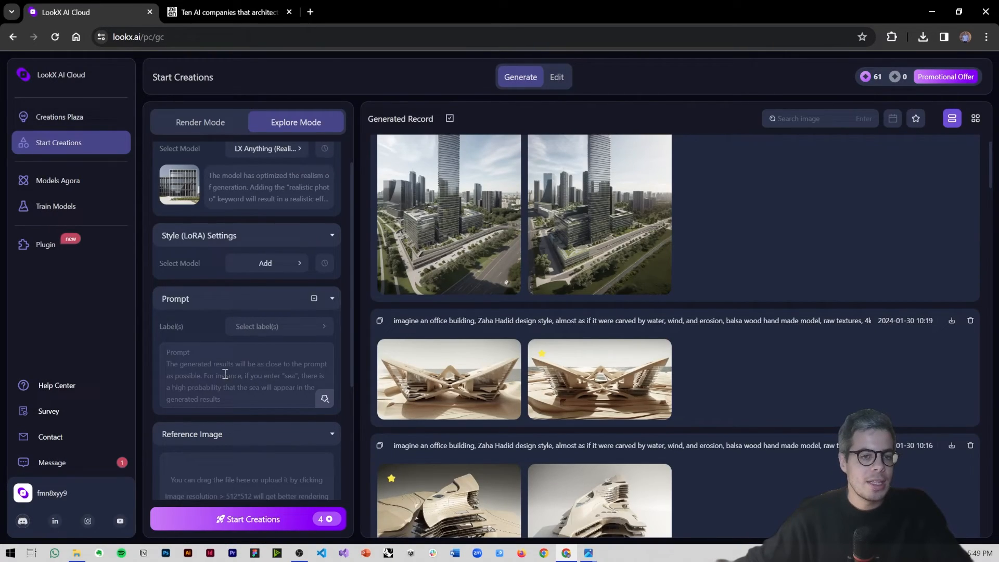
# Step: Examine Explore Mode's prompt, reference image and output options, plus the sampling steps, CFG scale and sampling methods in the additional settings
pyautogui.click(225, 374)
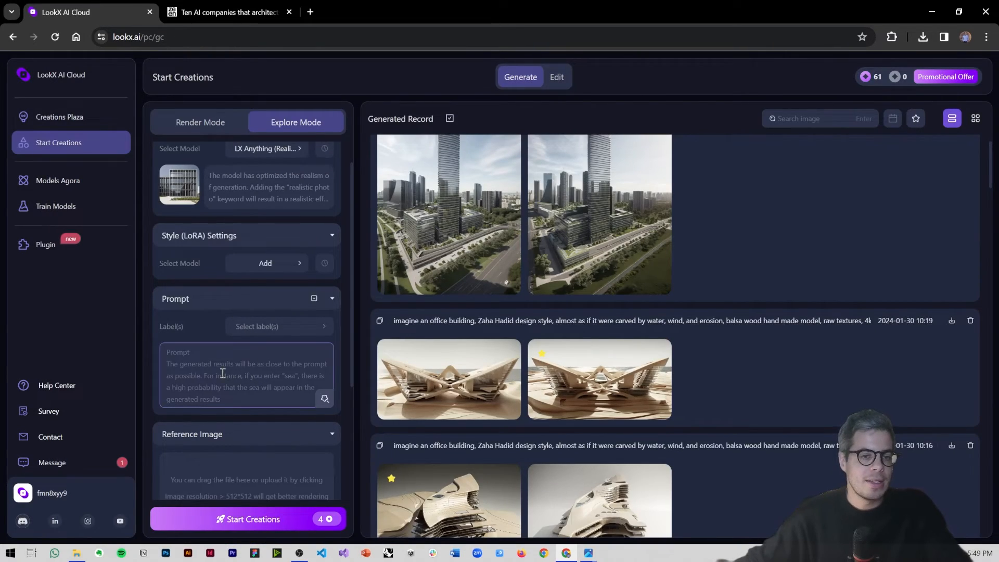
pyautogui.scroll(-3, 229, 406)
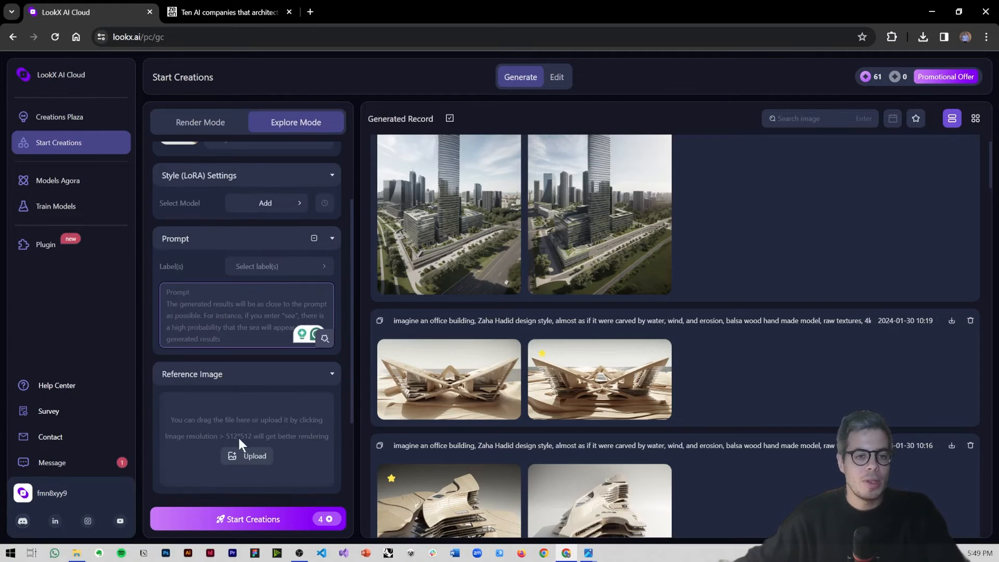
pyautogui.scroll(-2, 255, 380)
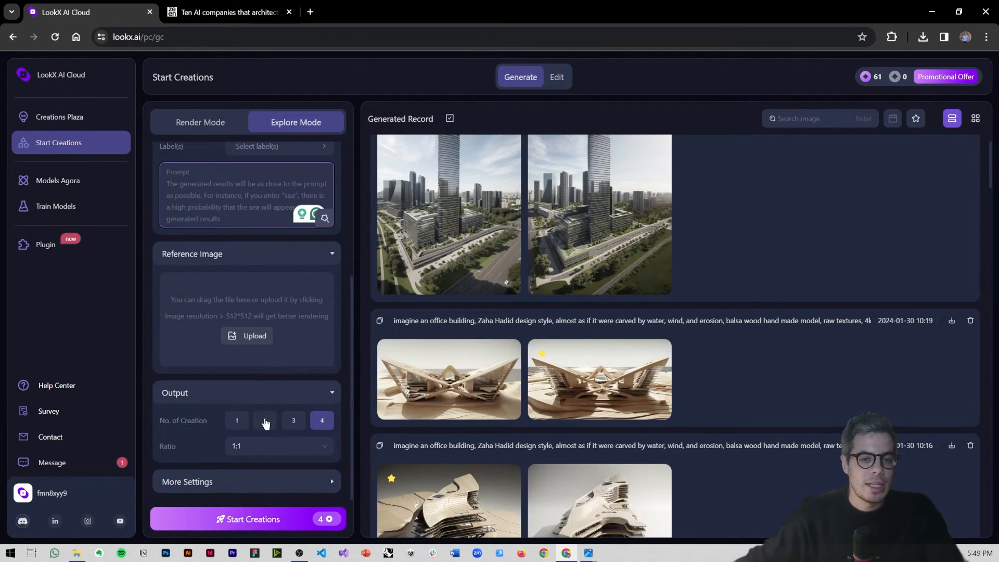
pyautogui.click(244, 483)
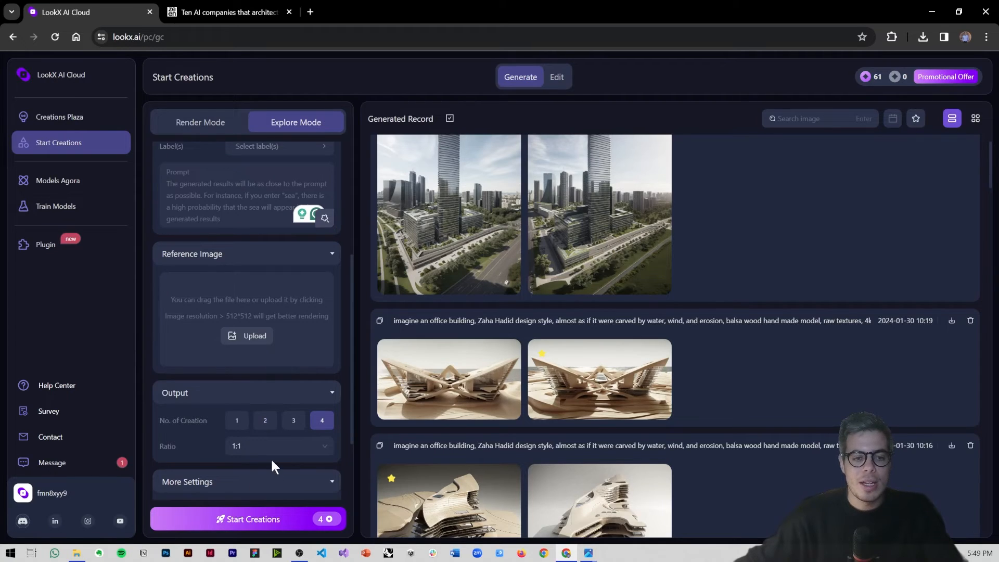
pyautogui.scroll(-2, 260, 437)
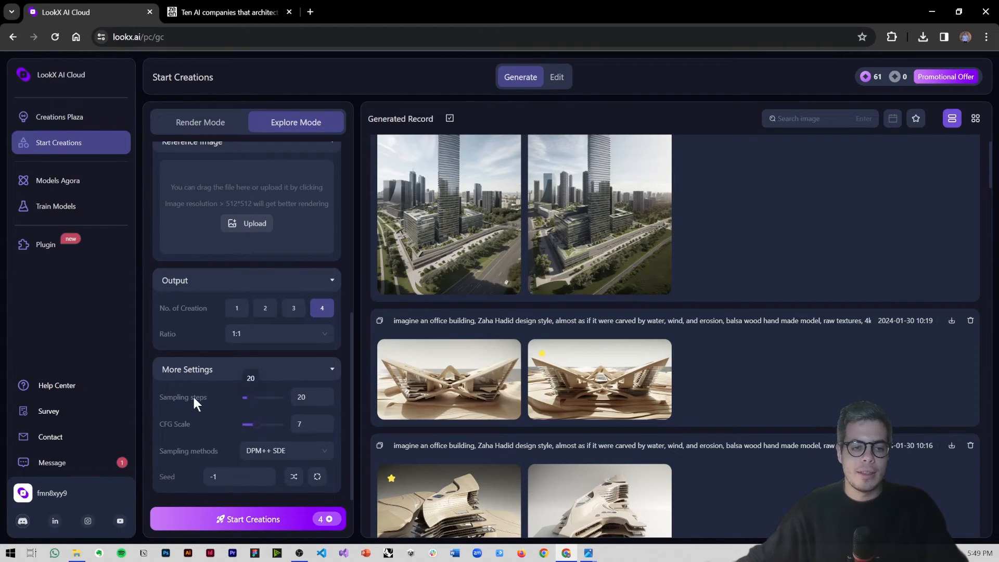
pyautogui.click(306, 399)
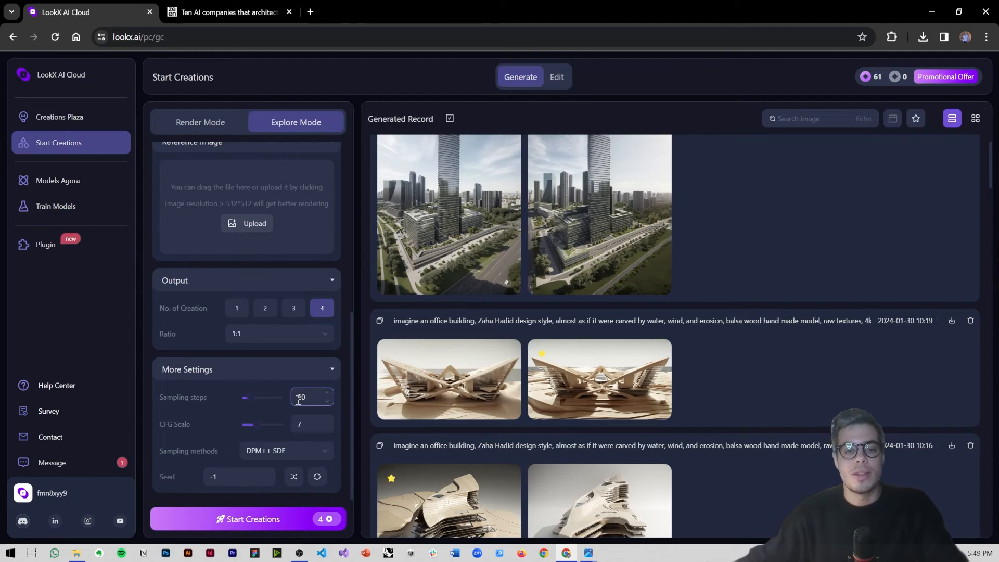
pyautogui.click(291, 460)
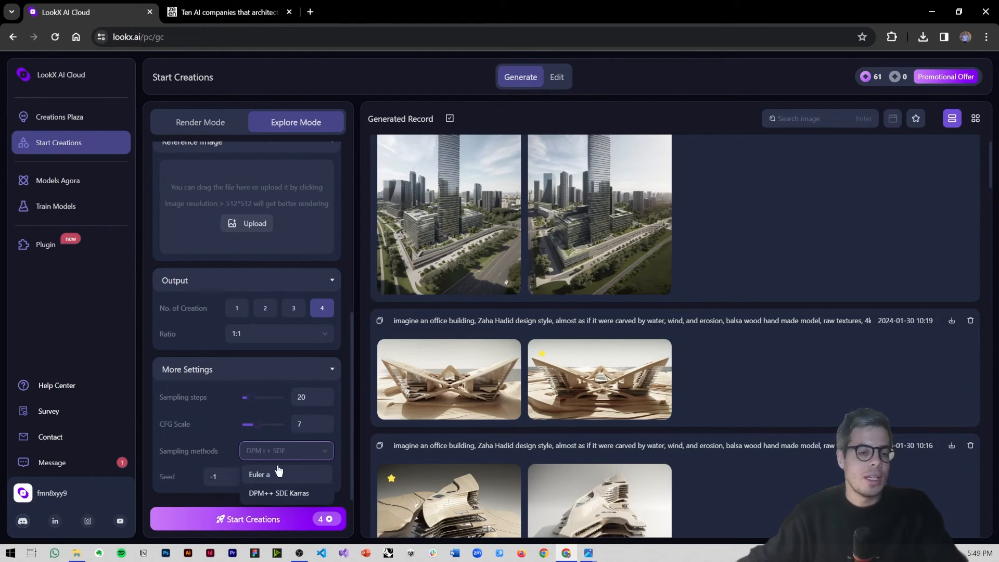
pyautogui.click(174, 453)
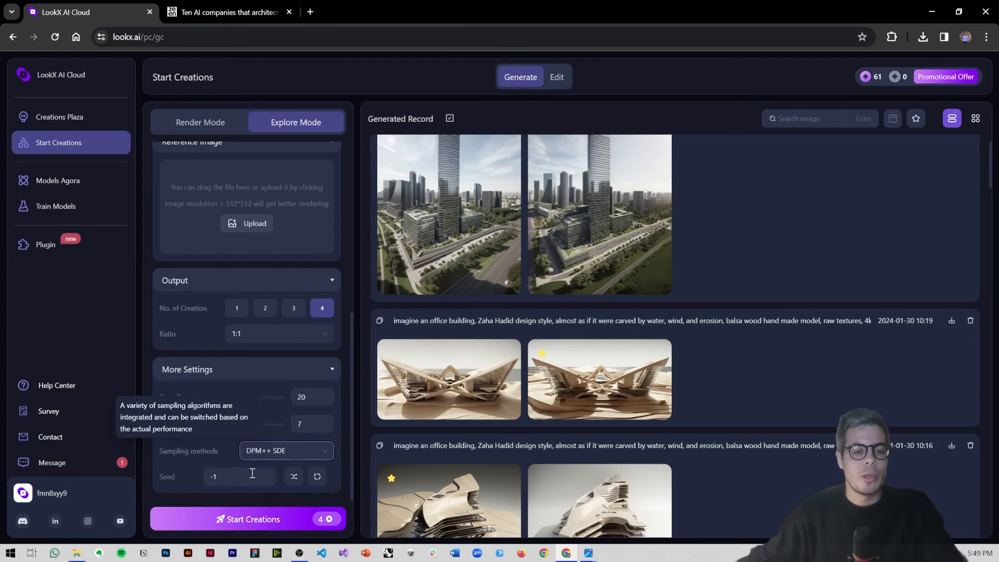
pyautogui.scroll(5, 180, 232)
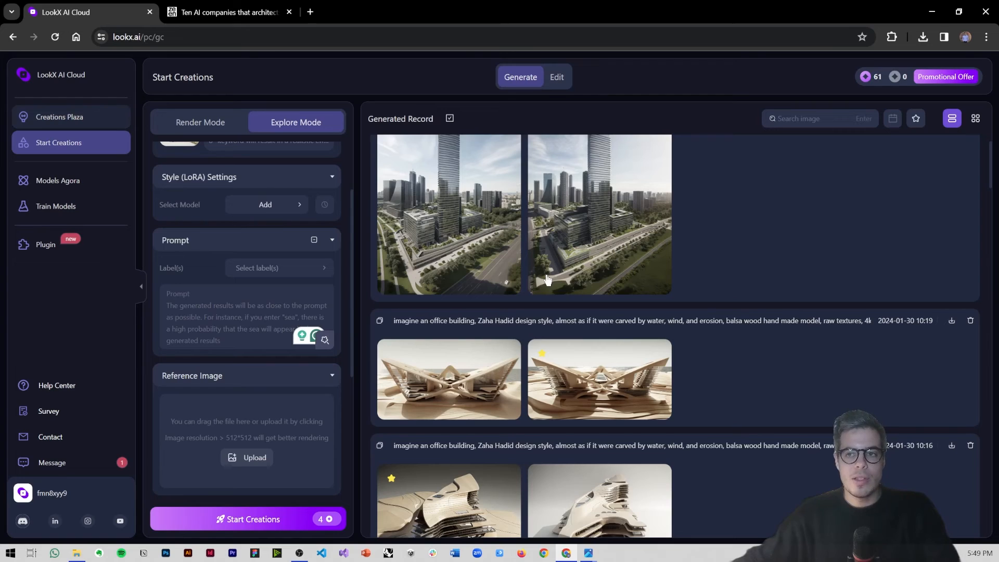
# Step: Return to Render Mode and reopen its scene selection, keeping the earlier office building renders in view in the generated records
pyautogui.scroll(1, 546, 281)
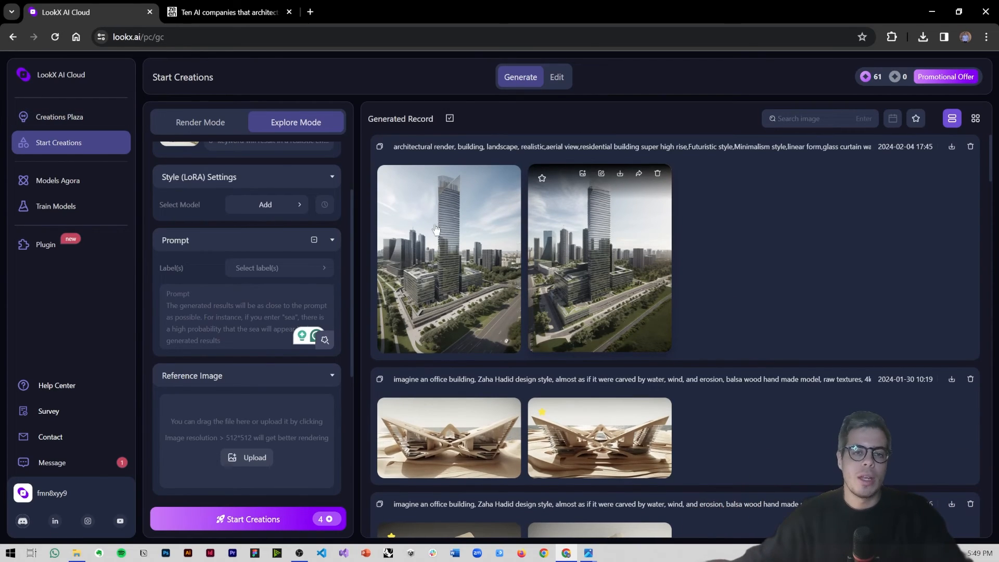
pyautogui.click(210, 123)
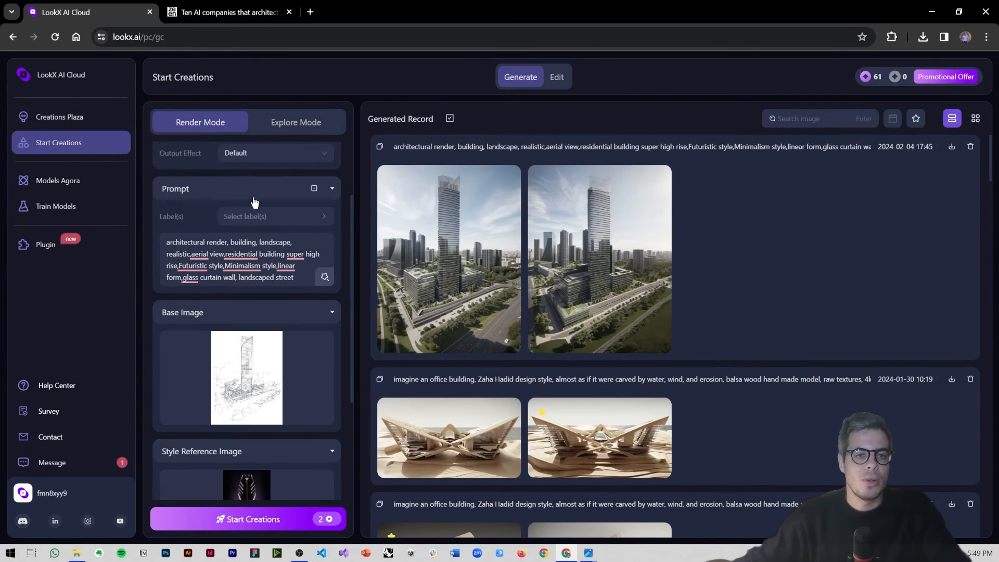
pyautogui.scroll(2, 243, 186)
pyautogui.click(238, 190)
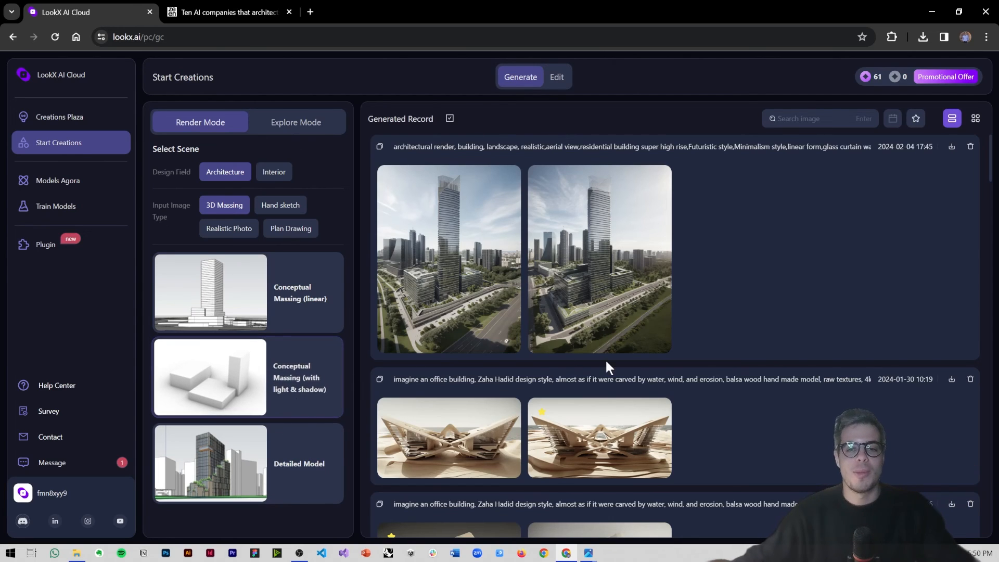
pyautogui.scroll(-2, 604, 358)
pyautogui.moveTo(607, 360)
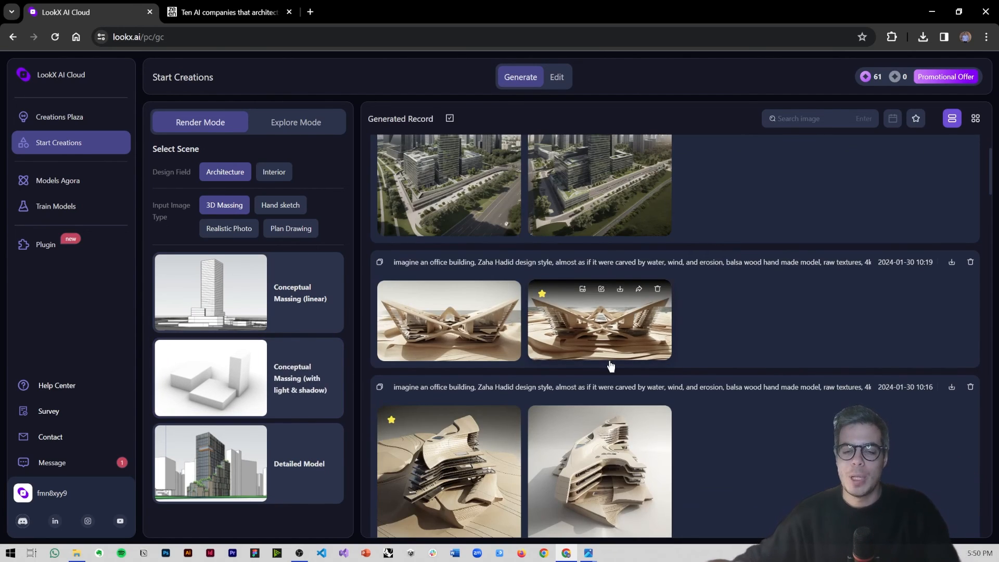